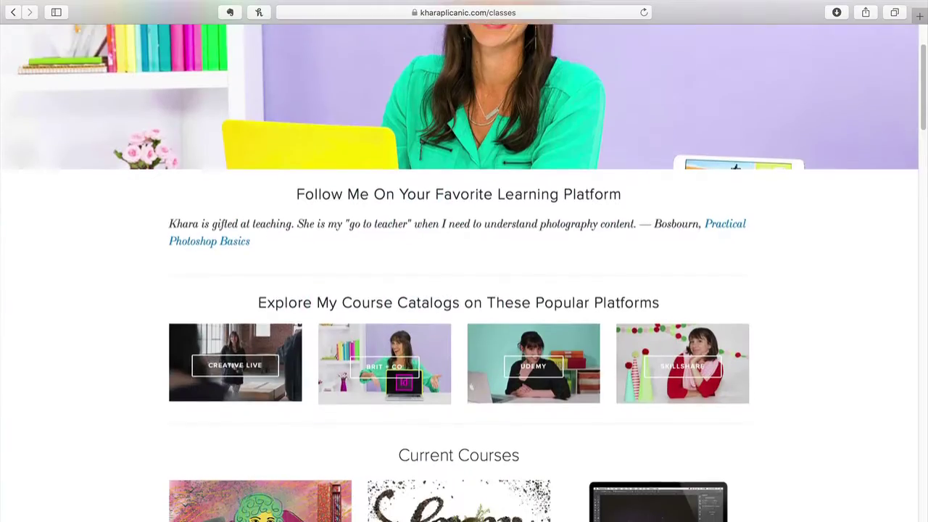
# - Scroll the Safari classes page down until the Current Courses thumbnails are visible
pyautogui.scroll(-5, 464, 273)
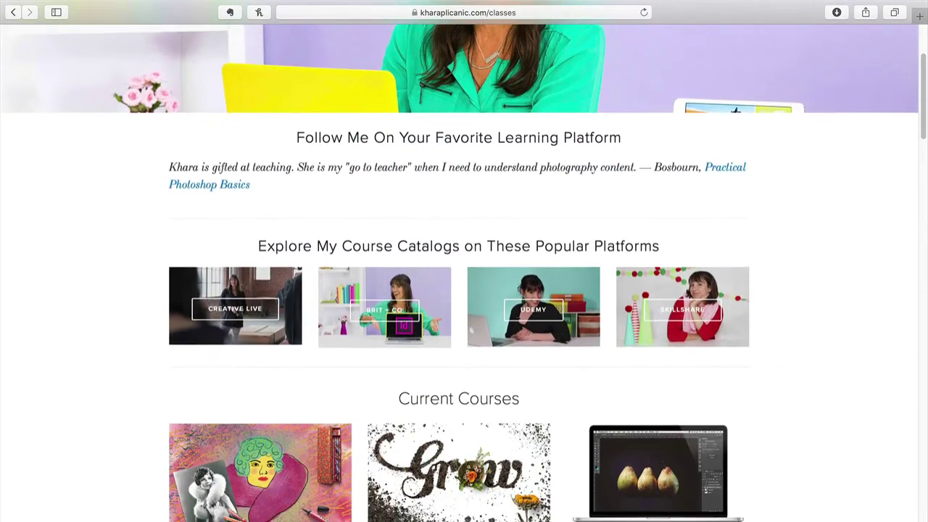
pyautogui.scroll(-3, 464, 272)
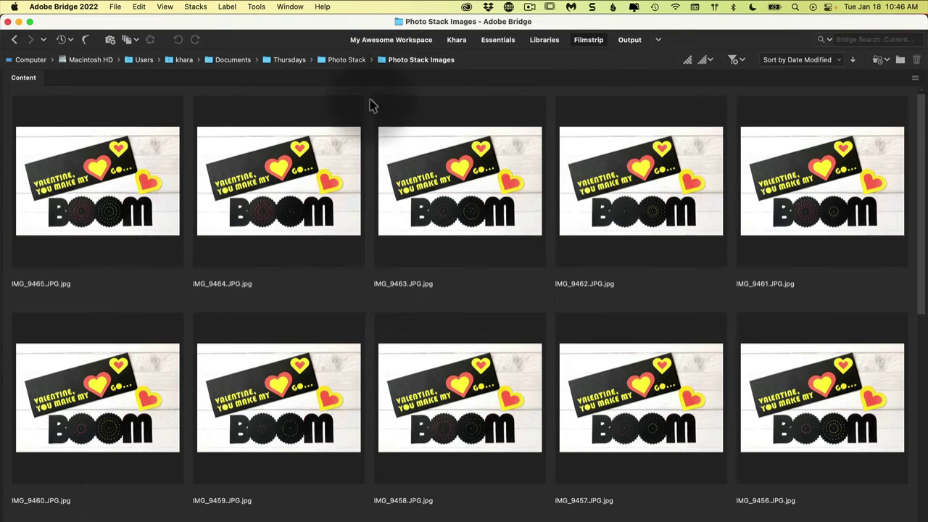
pyautogui.click(180, 176)
pyautogui.scroll(-5, 331, 284)
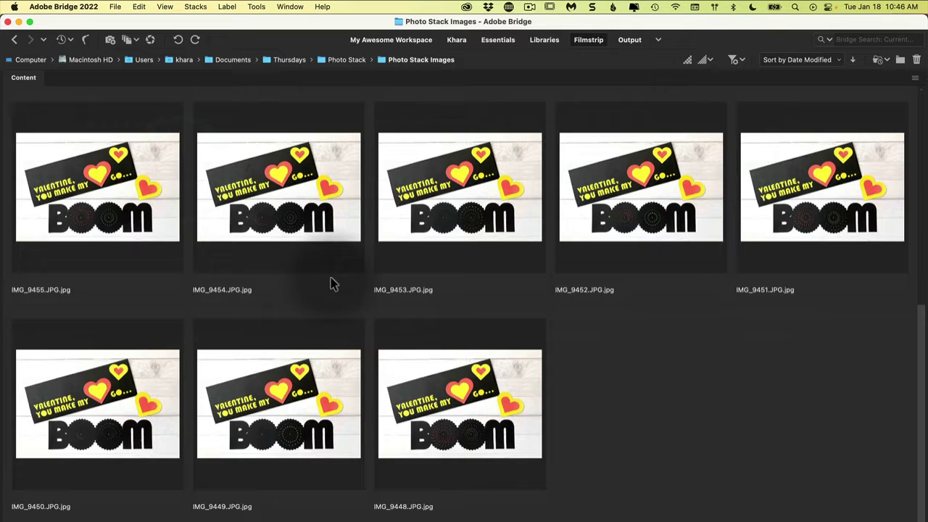
pyautogui.scroll(5, 331, 283)
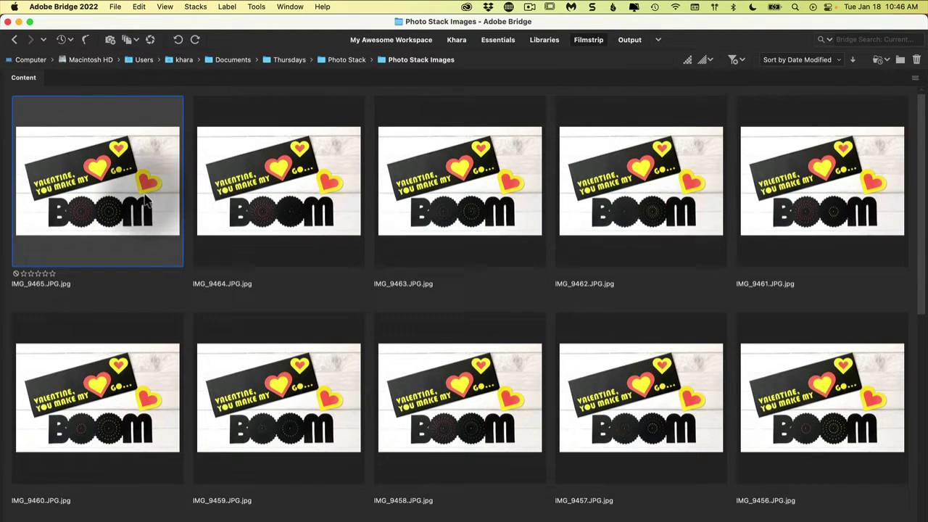
pyautogui.press('space')
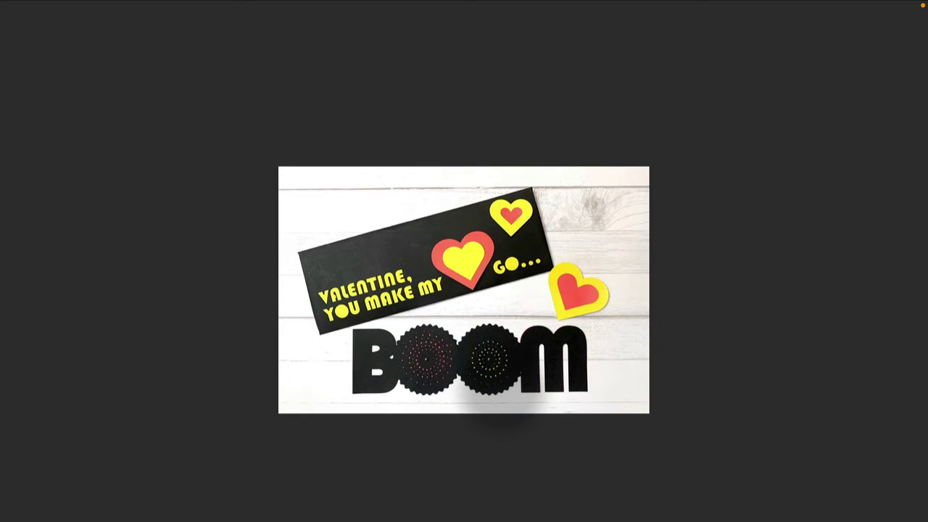
pyautogui.press('space')
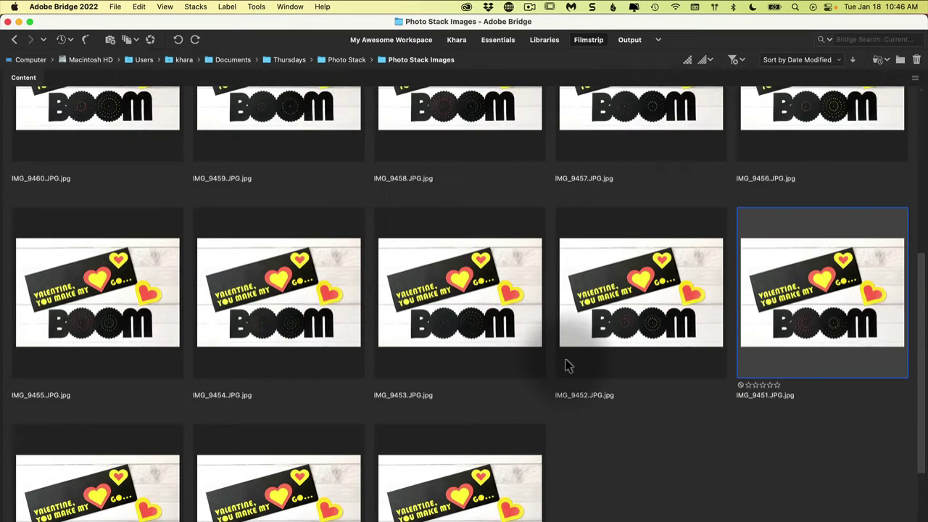
pyautogui.scroll(5, 565, 366)
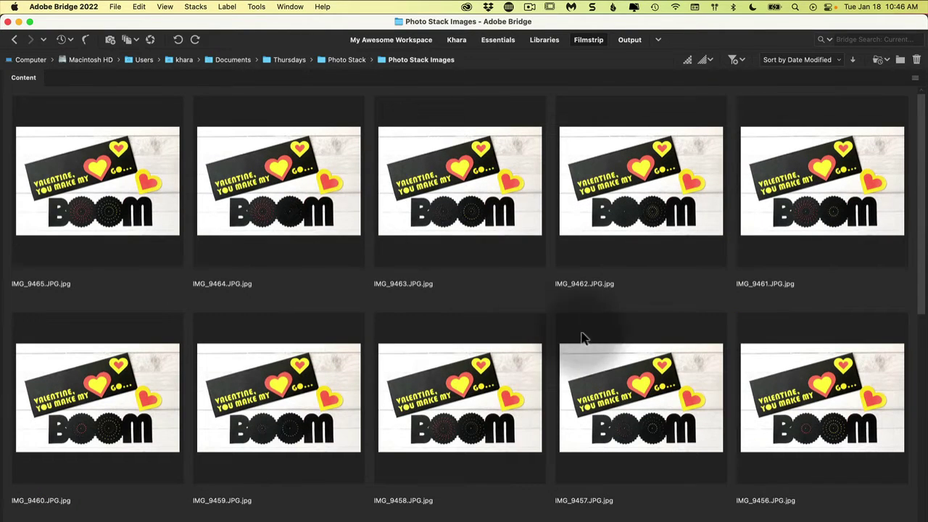
pyautogui.scroll(-5, 468, 392)
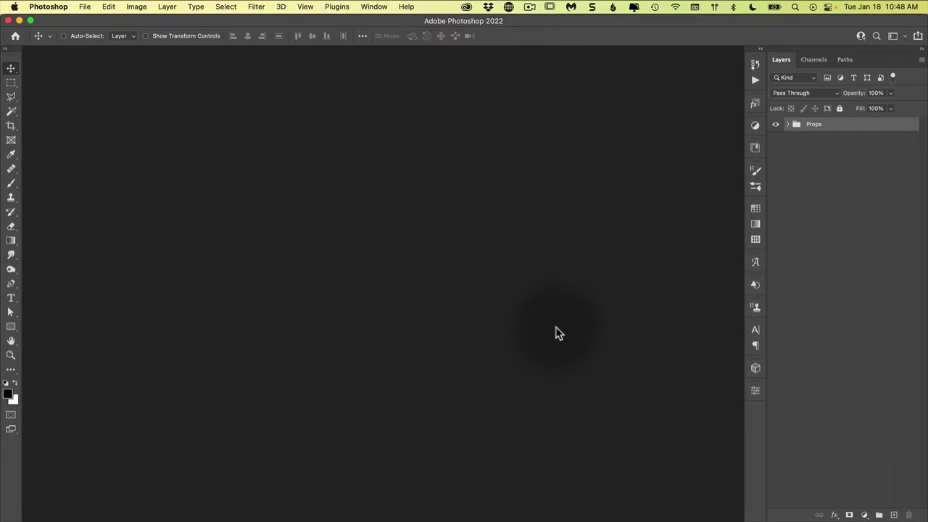
# - Start File > Scripts > Load Files into Stack with Files as the source
pyautogui.click(84, 8)
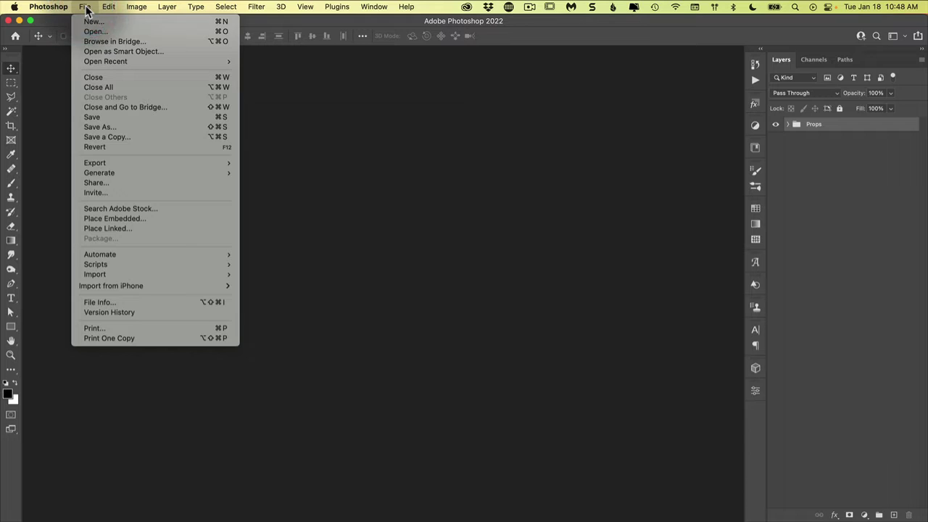
pyautogui.moveTo(95, 265)
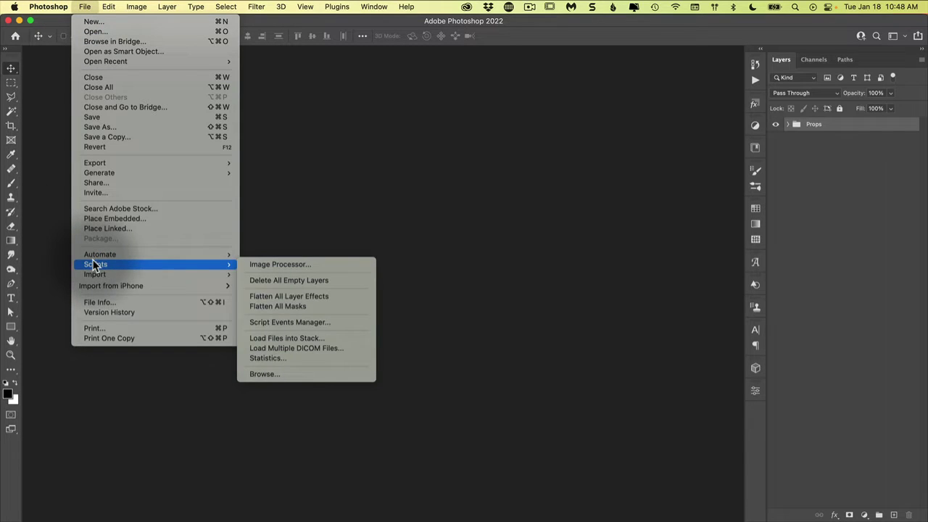
pyautogui.click(331, 340)
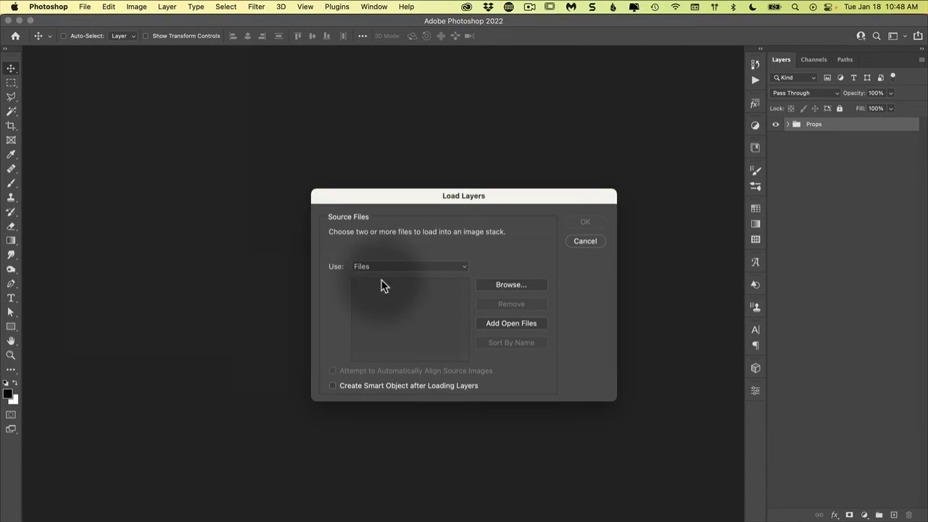
pyautogui.click(460, 269)
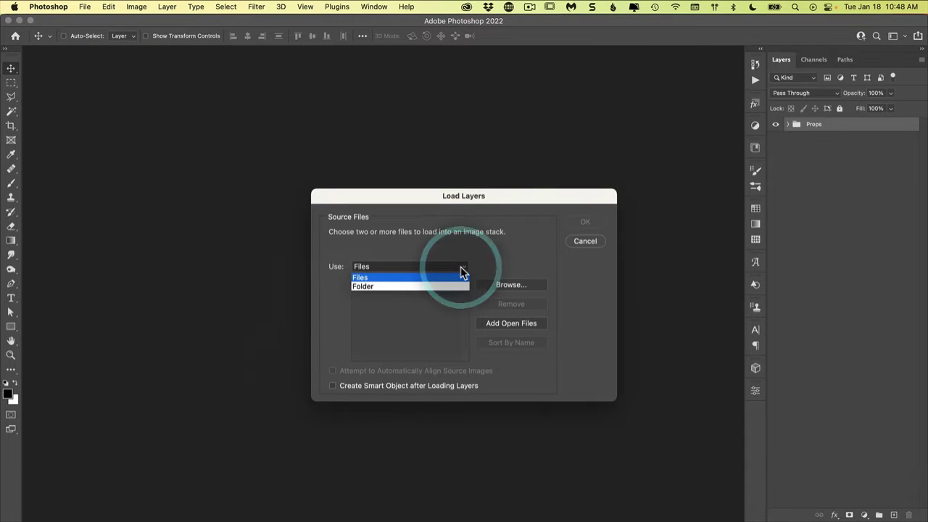
pyautogui.click(464, 277)
# - Add all 18 BOOM JPGs to the stack and tick Attempt to Automatically Align
pyautogui.click(508, 285)
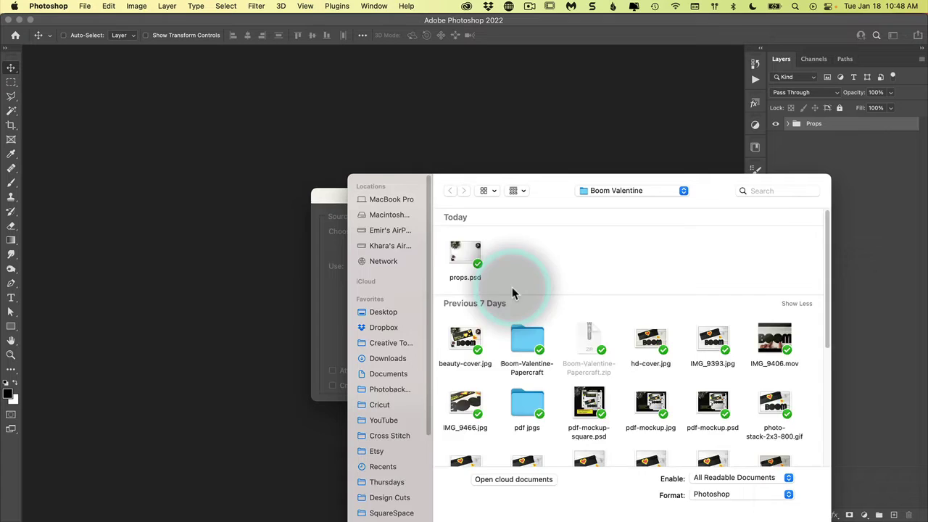
pyautogui.keyDown('super'); pyautogui.click(779, 403); pyautogui.keyUp('super')
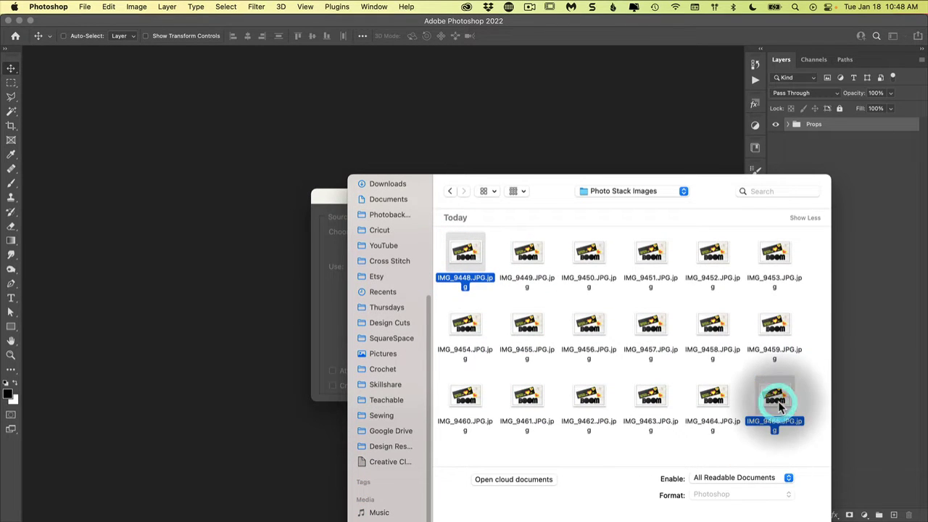
pyautogui.moveTo(810, 219); pyautogui.dragTo(331, 445)
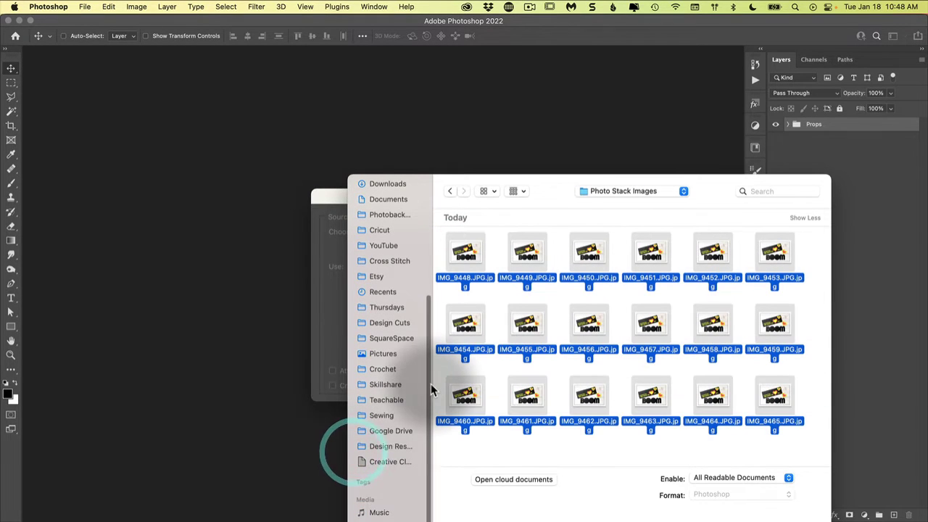
pyautogui.scroll(5, 389, 348)
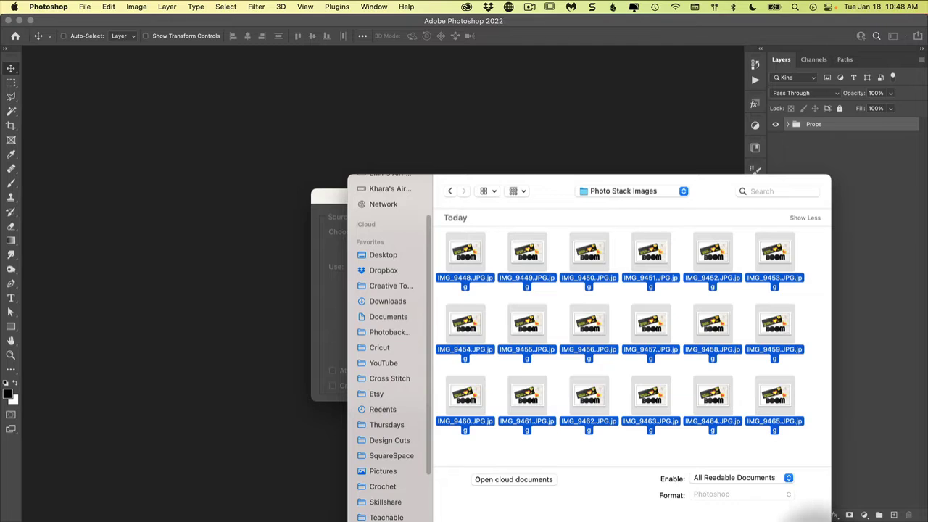
pyautogui.press('Return')
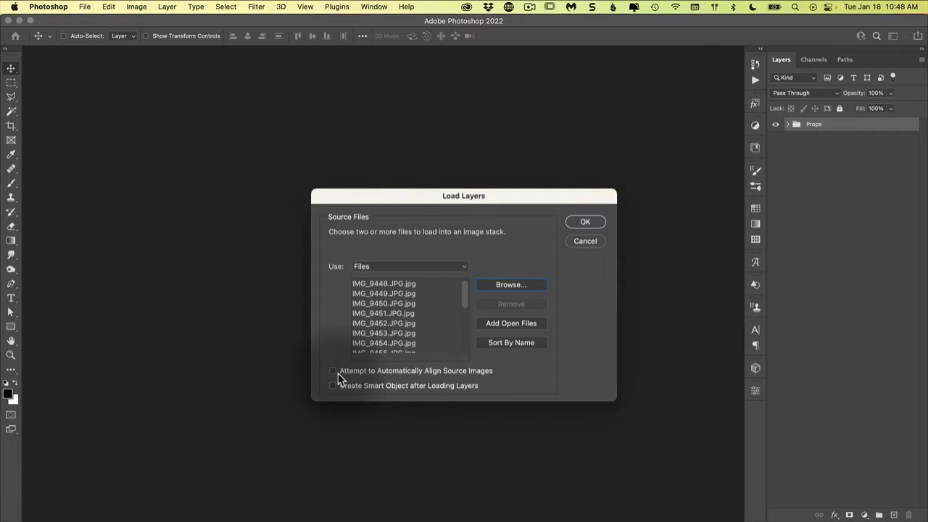
pyautogui.click(333, 371)
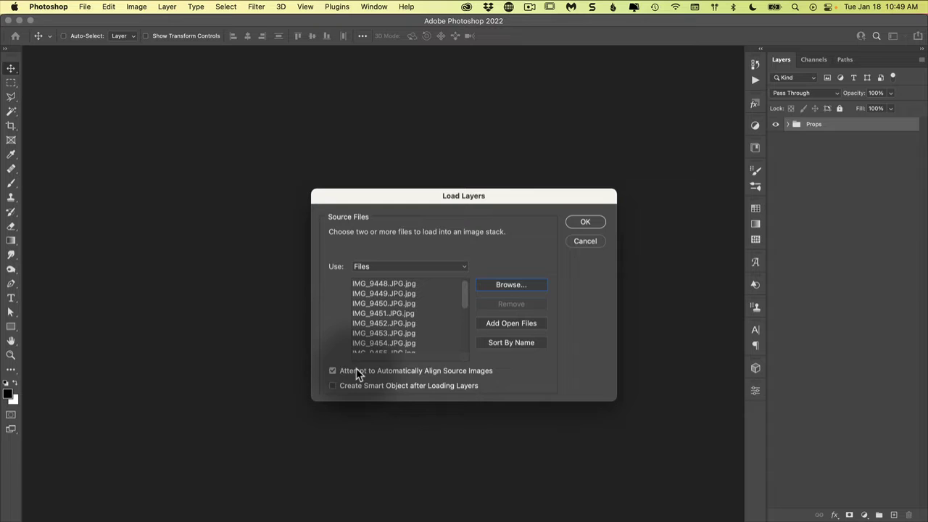
# - Load the 18 aligned BOOM photos as layers in one document
pyautogui.click(584, 221)
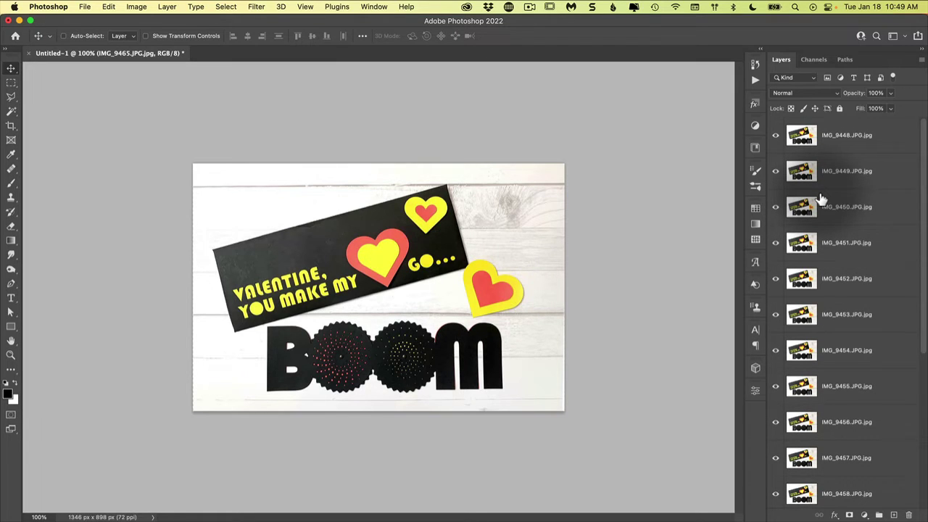
pyautogui.scroll(-5, 822, 198)
pyautogui.scroll(5, 821, 198)
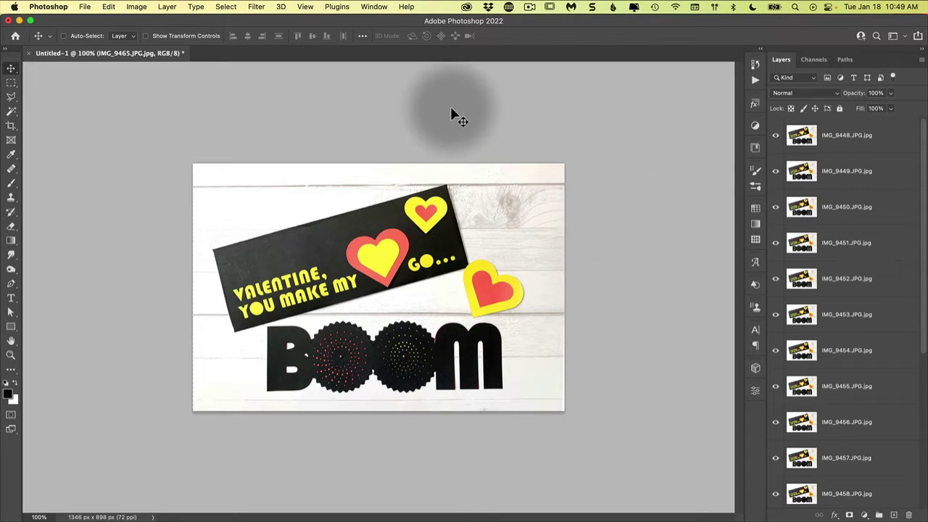
# - Create a frame animation in the Timeline and make 18 frames from the layers
pyautogui.click(375, 6)
pyautogui.click(376, 371)
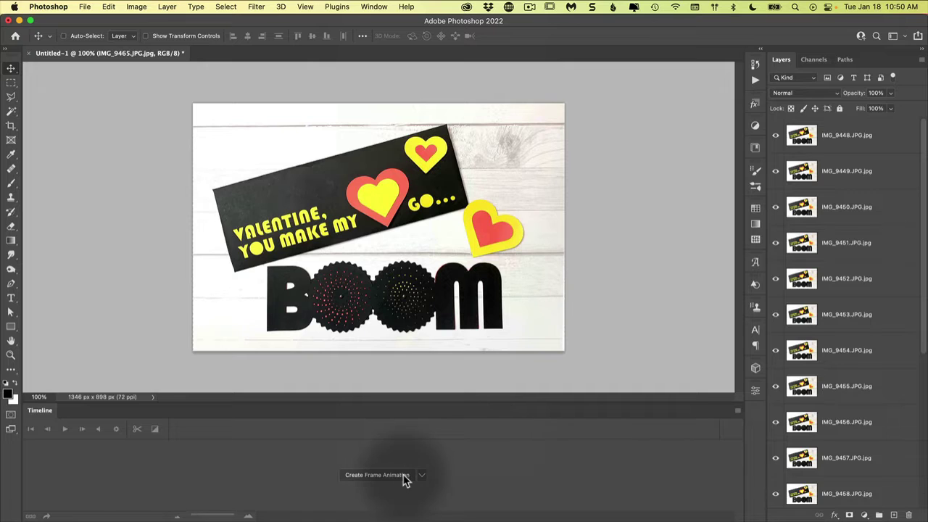
pyautogui.click(403, 478)
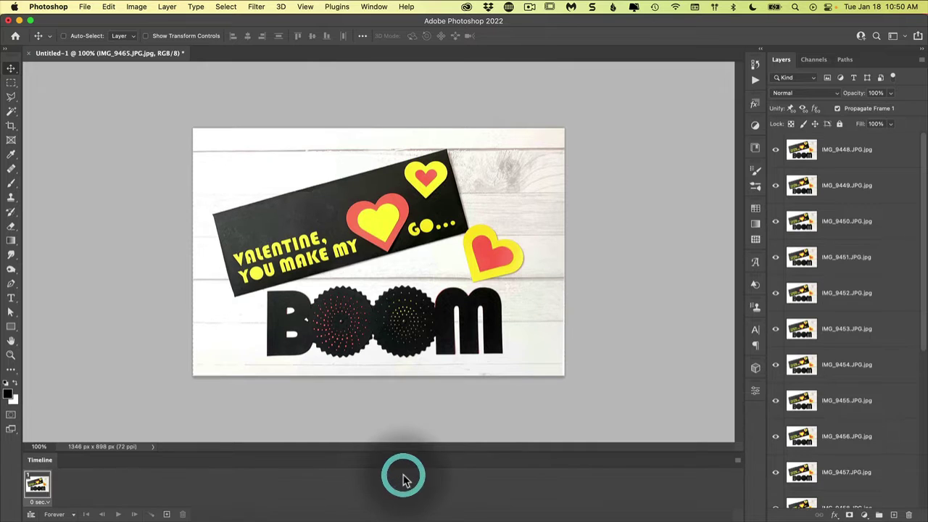
pyautogui.click(738, 461)
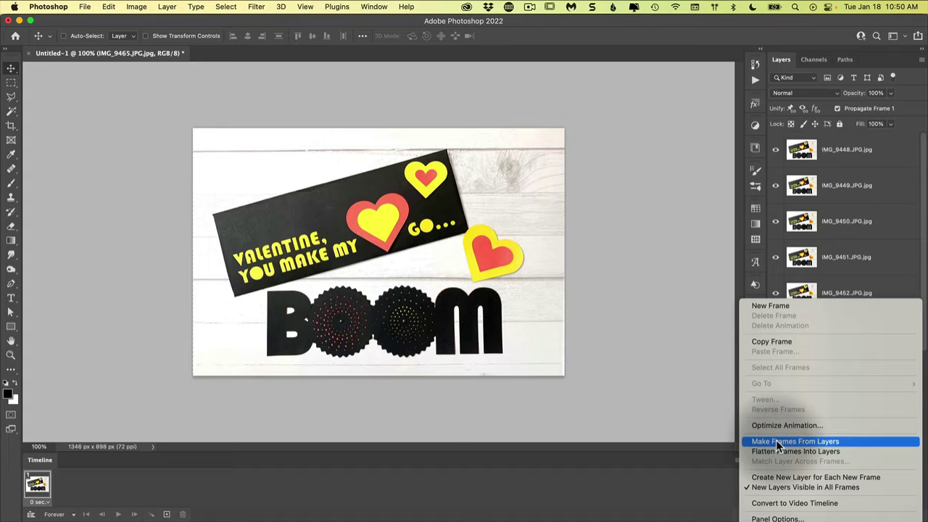
pyautogui.click(800, 442)
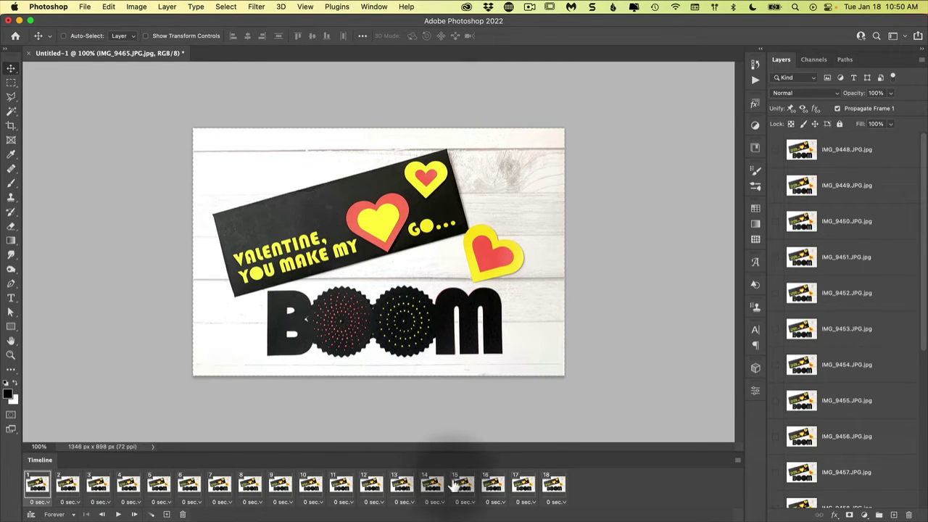
pyautogui.click(67, 482)
pyautogui.click(97, 483)
pyautogui.click(126, 484)
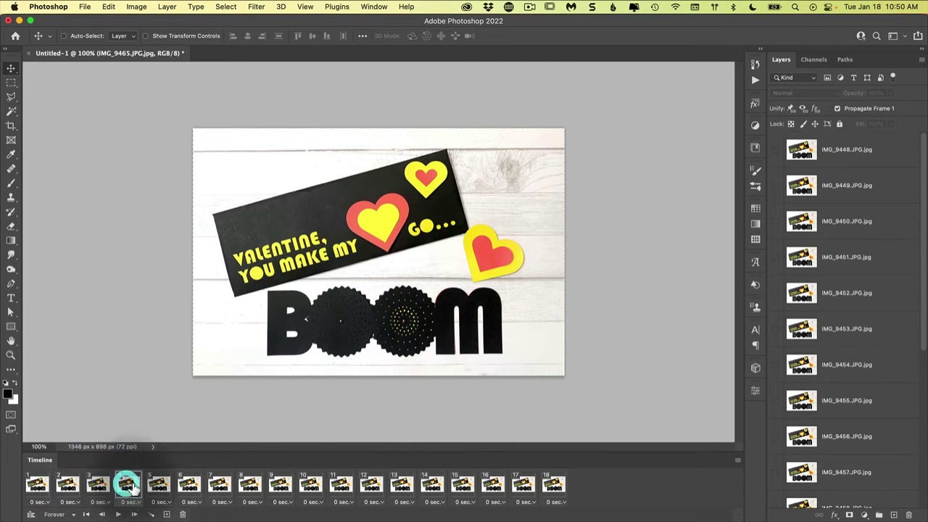
pyautogui.click(190, 484)
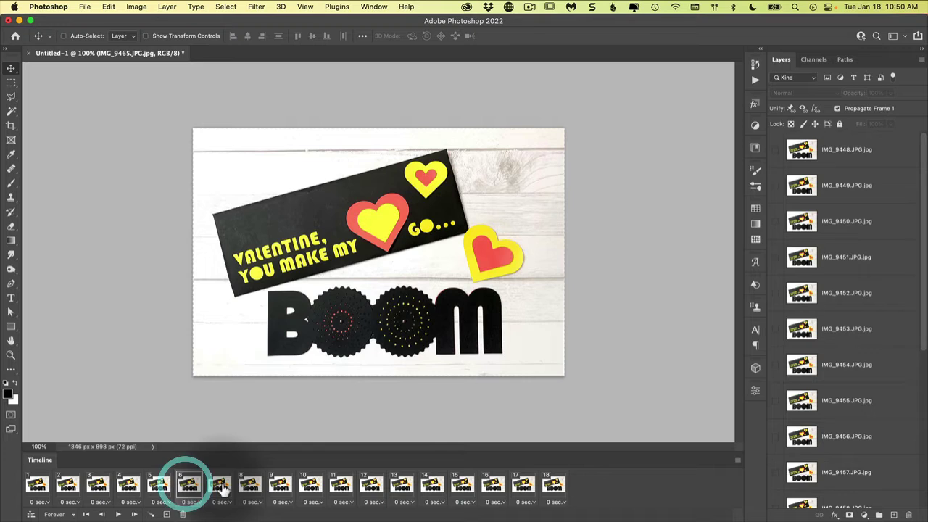
pyautogui.click(220, 485)
pyautogui.click(249, 486)
pyautogui.click(280, 484)
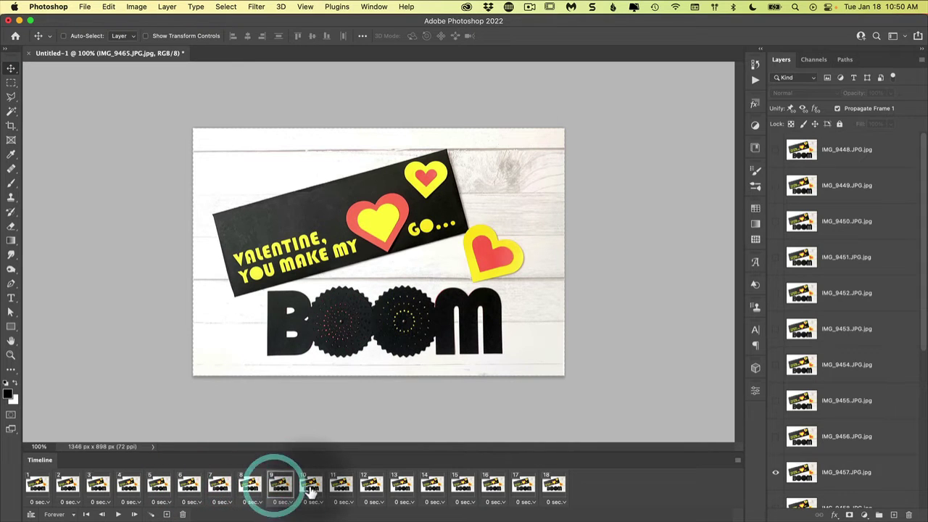
pyautogui.click(311, 485)
pyautogui.click(341, 484)
pyautogui.click(371, 485)
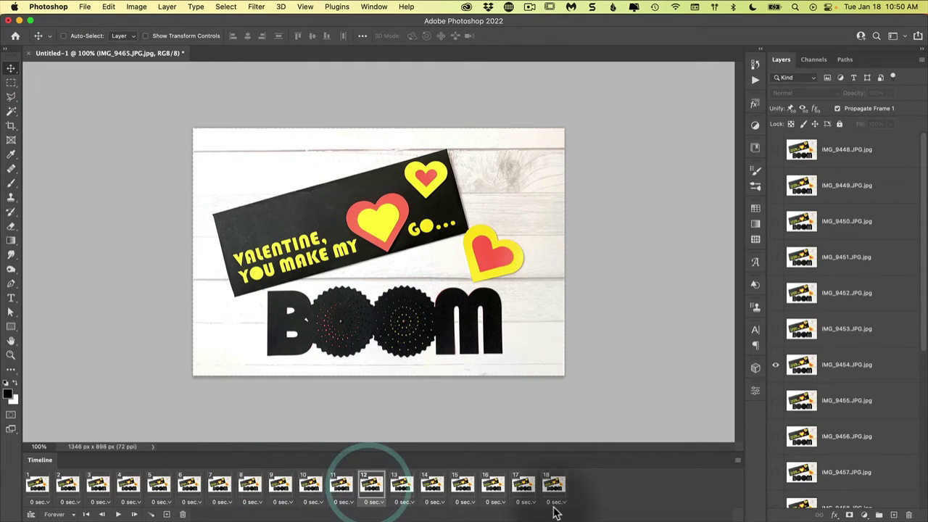
pyautogui.click(40, 485)
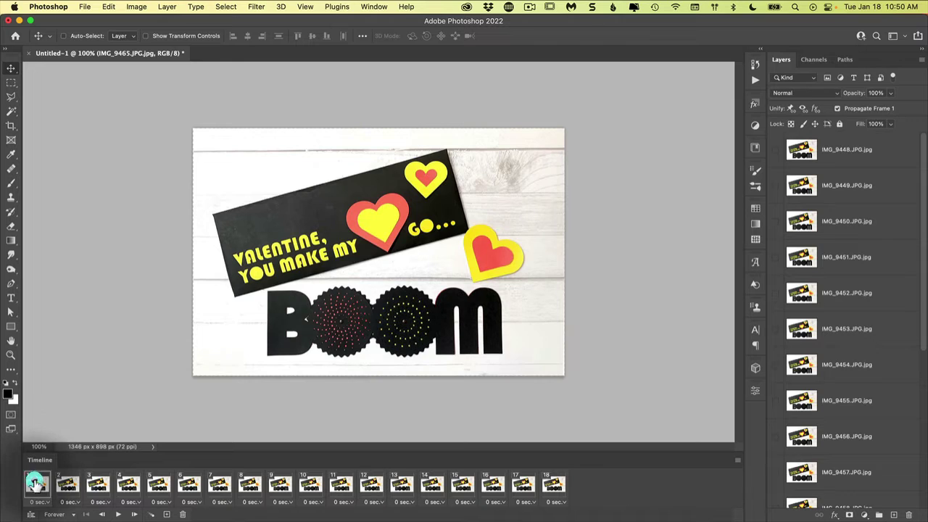
pyautogui.click(118, 514)
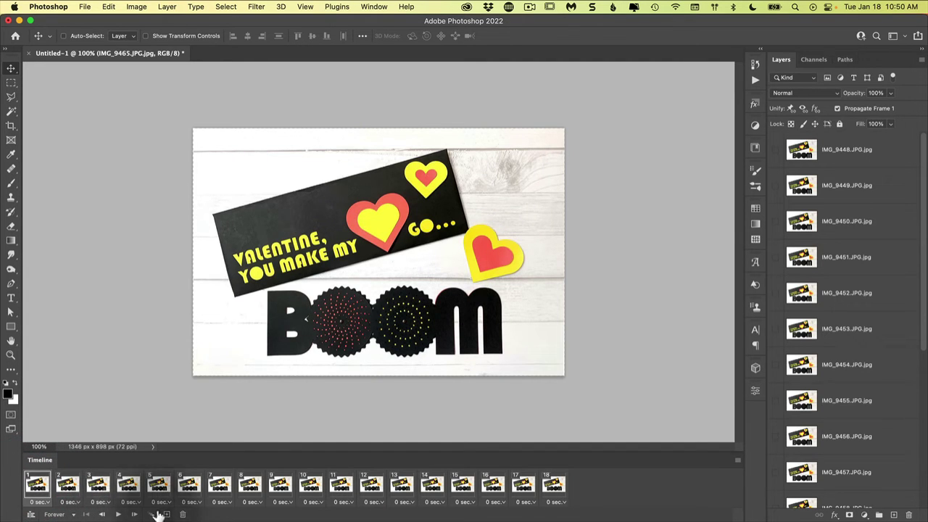
pyautogui.click(118, 514)
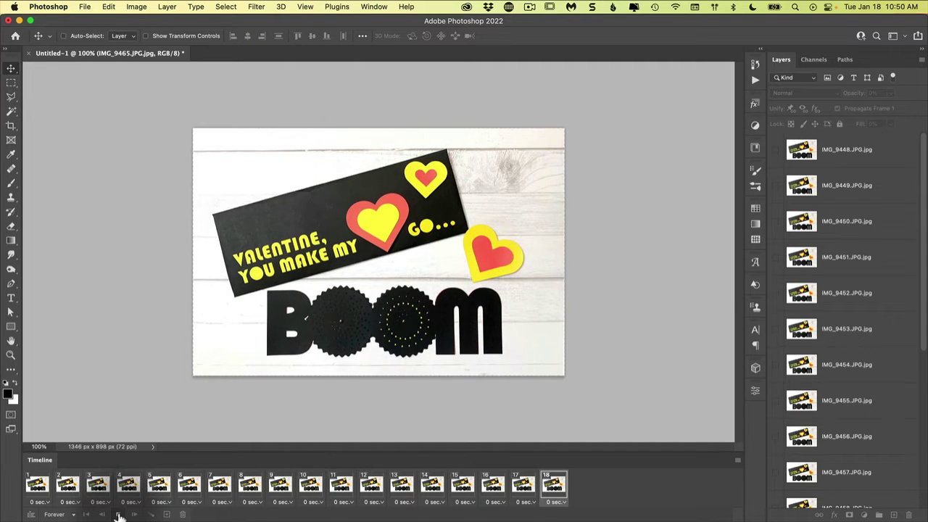
pyautogui.click(118, 514)
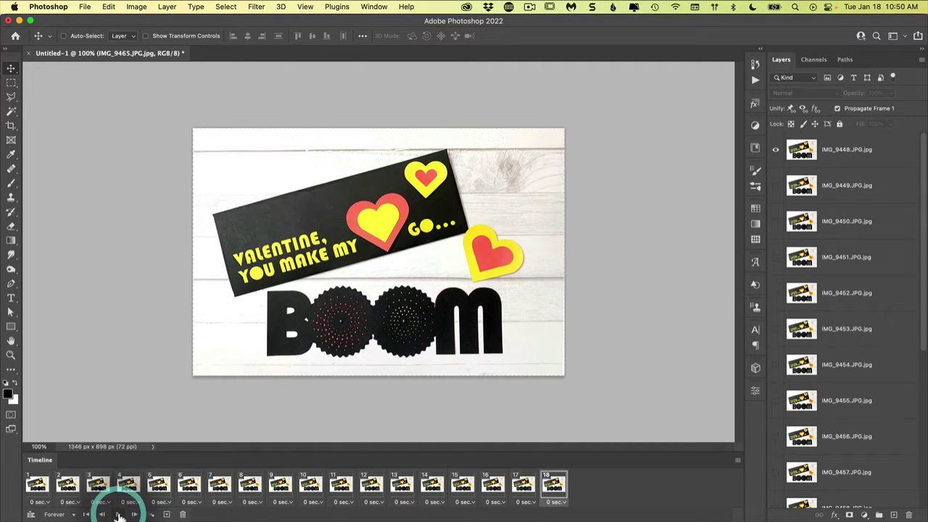
pyautogui.click(34, 484)
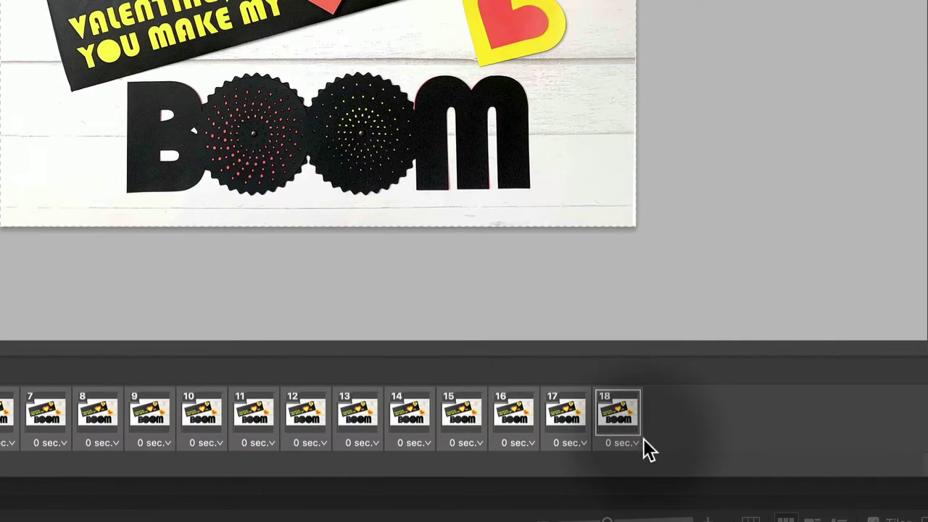
# - Set all frames' delay to 0.2 seconds and preview the playback
pyautogui.click(625, 449)
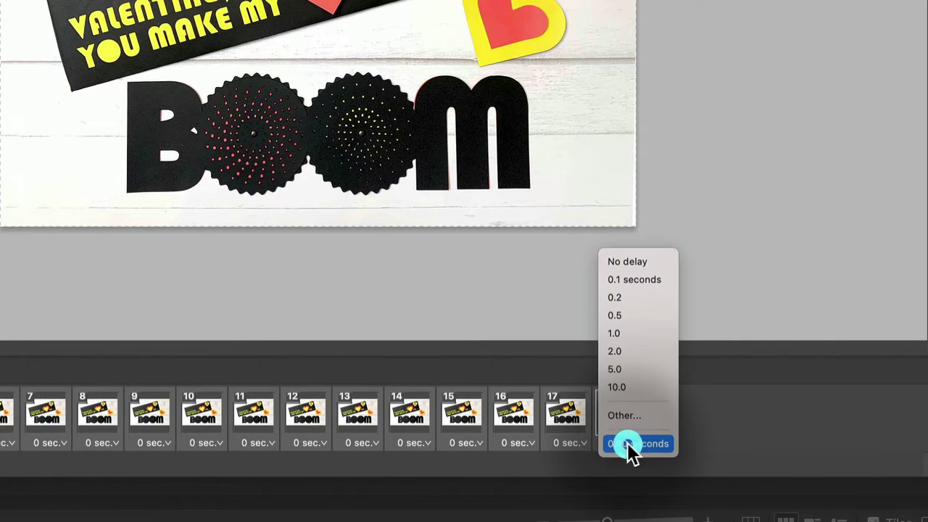
pyautogui.click(657, 307)
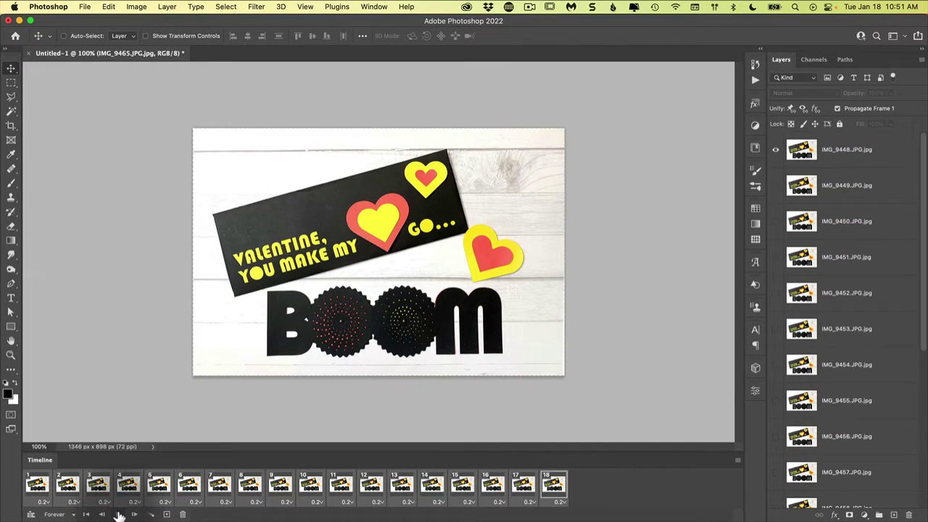
pyautogui.click(120, 515)
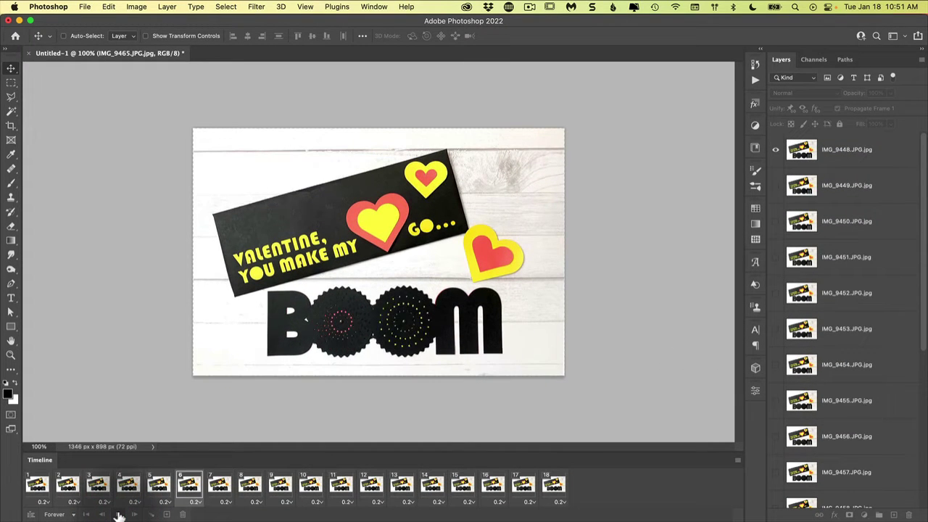
pyautogui.click(120, 514)
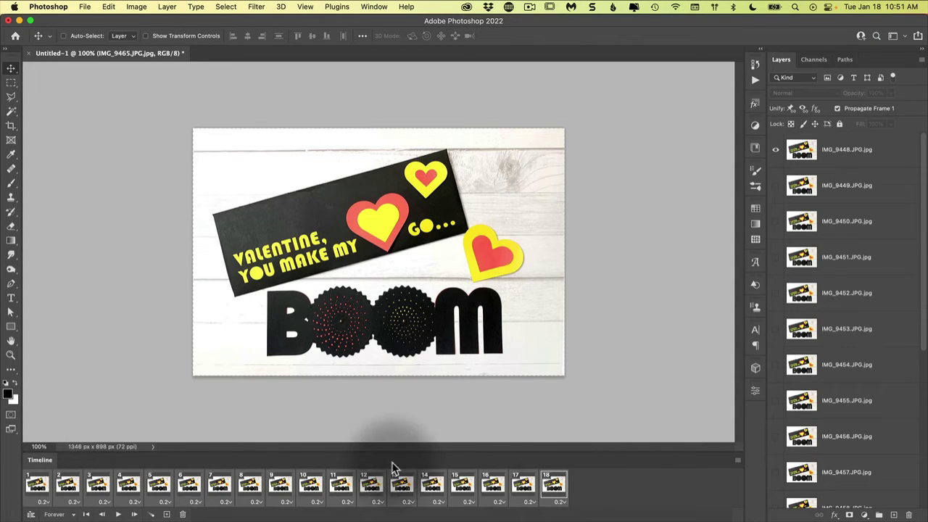
# - Recheck the delay choices and keep the loop option at Forever
pyautogui.click(561, 503)
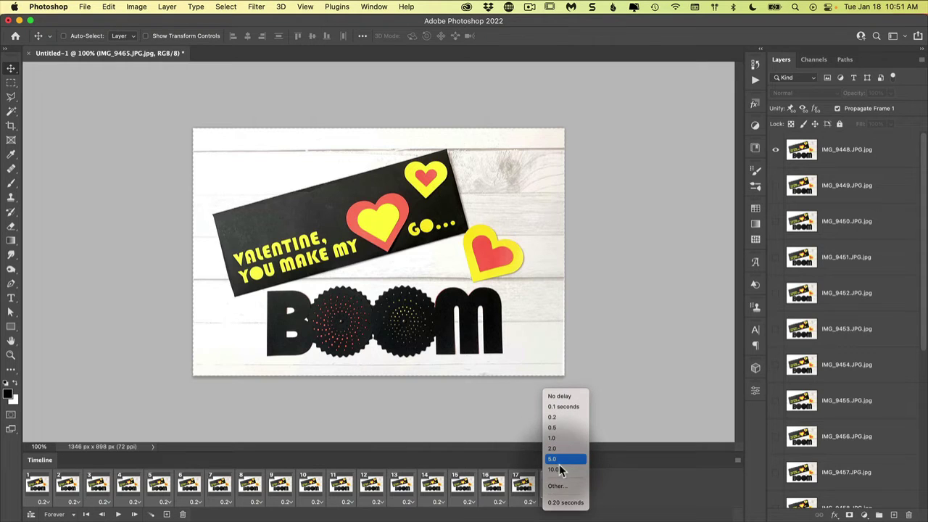
pyautogui.click(614, 493)
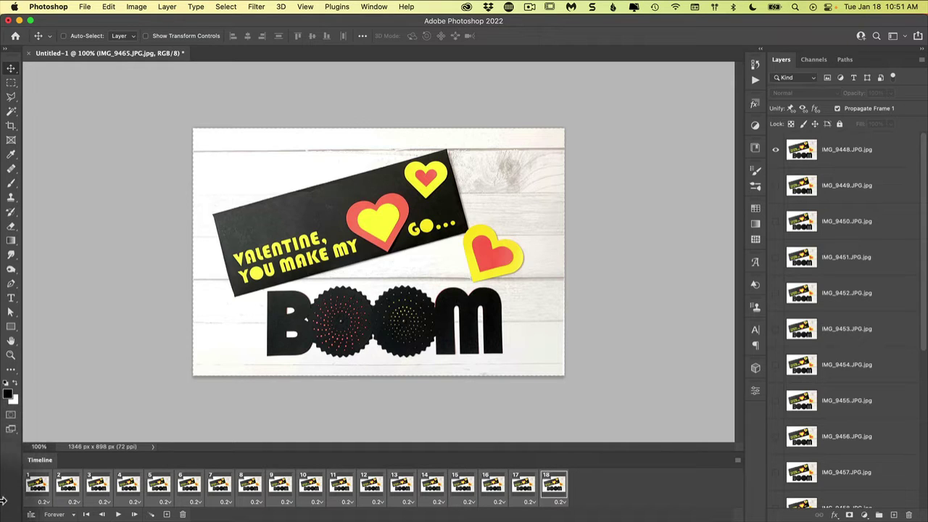
pyautogui.click(68, 514)
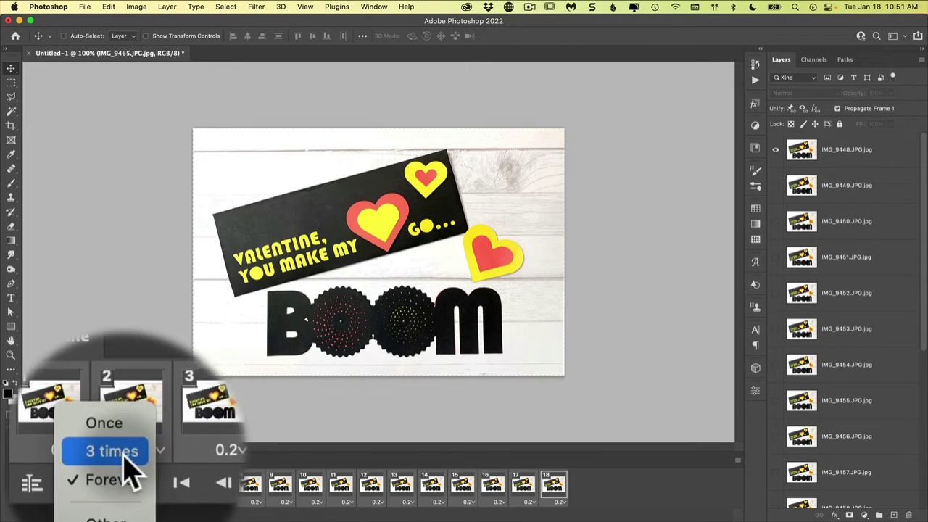
pyautogui.click(125, 464)
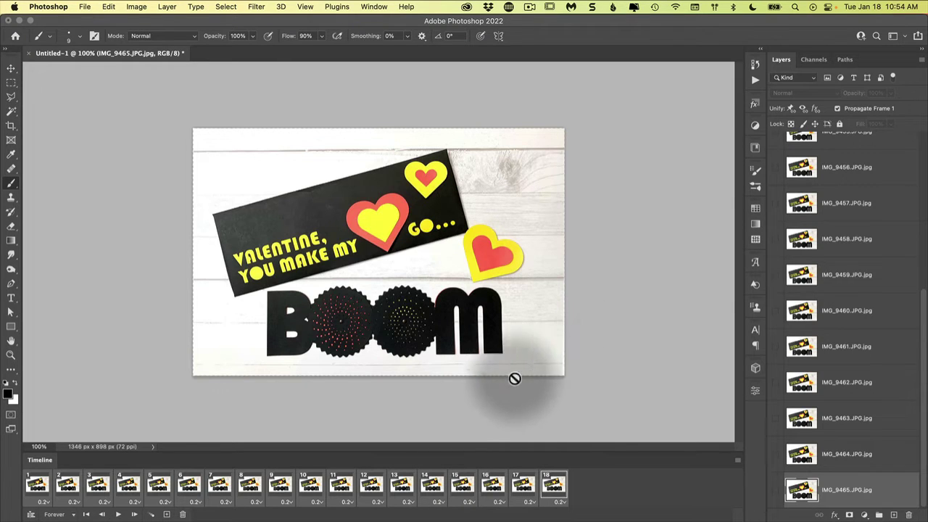
pyautogui.scroll(10, 545, 375)
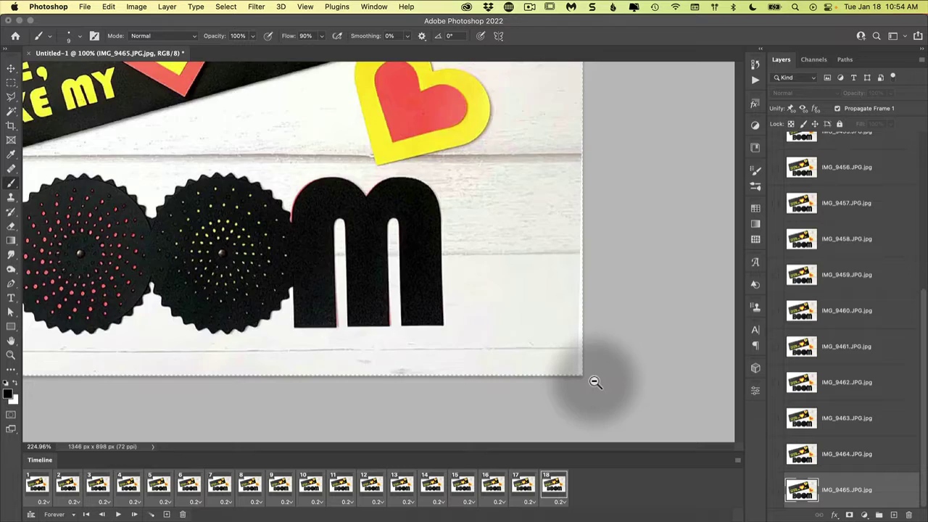
pyautogui.click(615, 389)
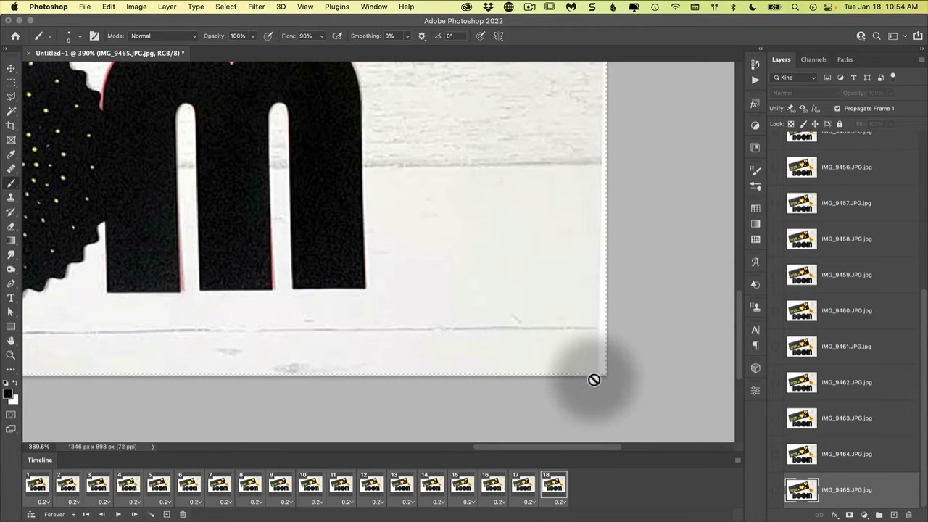
pyautogui.hscroll(-10, 316, 378)
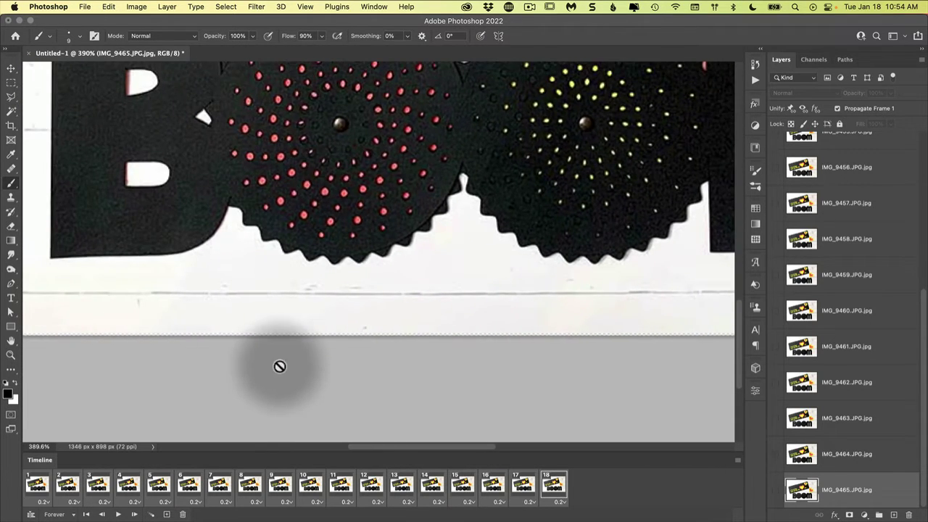
pyautogui.scroll(10, 87, 260)
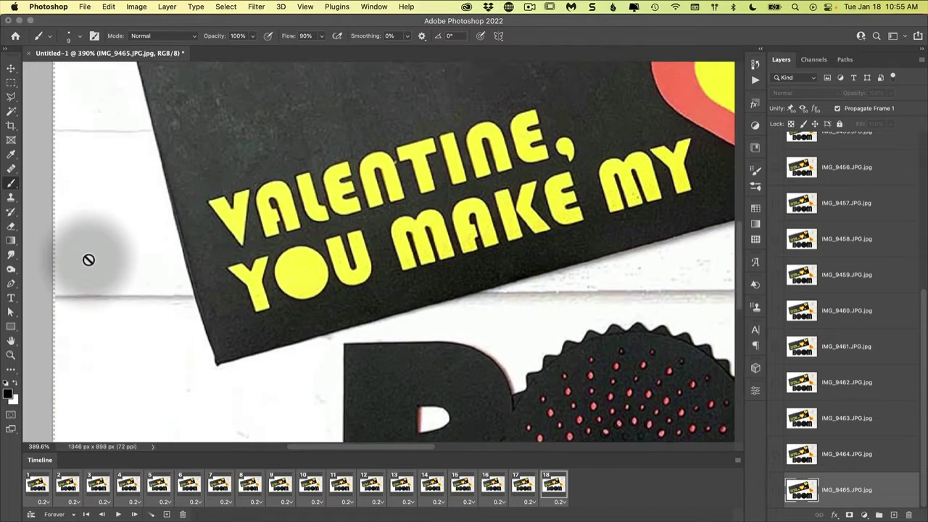
pyautogui.scroll(8, 88, 260)
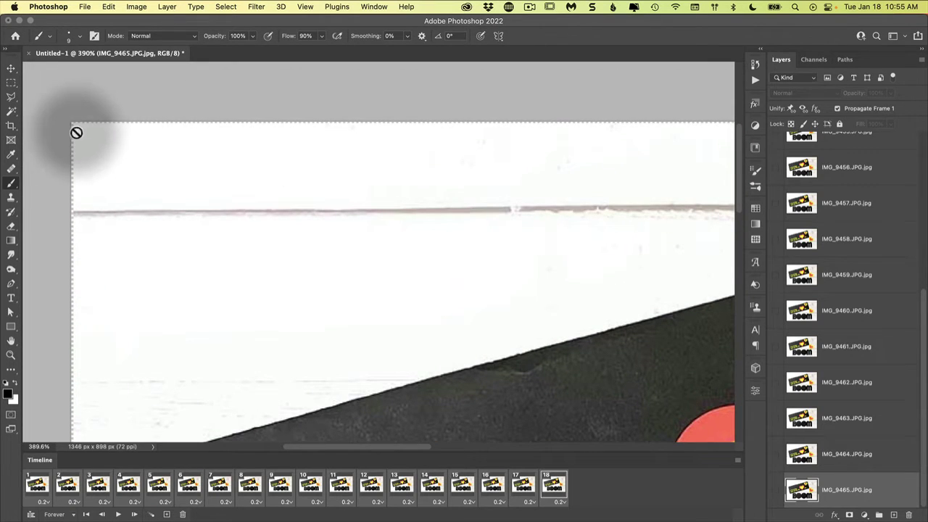
pyautogui.scroll(-3, 258, 270)
pyautogui.hscroll(3, 259, 269)
pyautogui.scroll(-5, 258, 270)
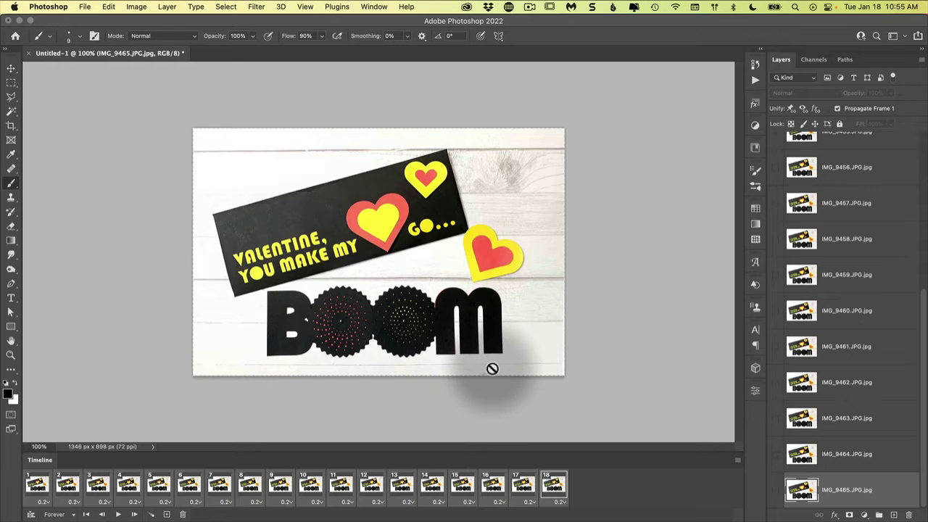
# - Crop the BOOM document's edges from 1346×898 down to 1304×870 px
pyautogui.press('c')
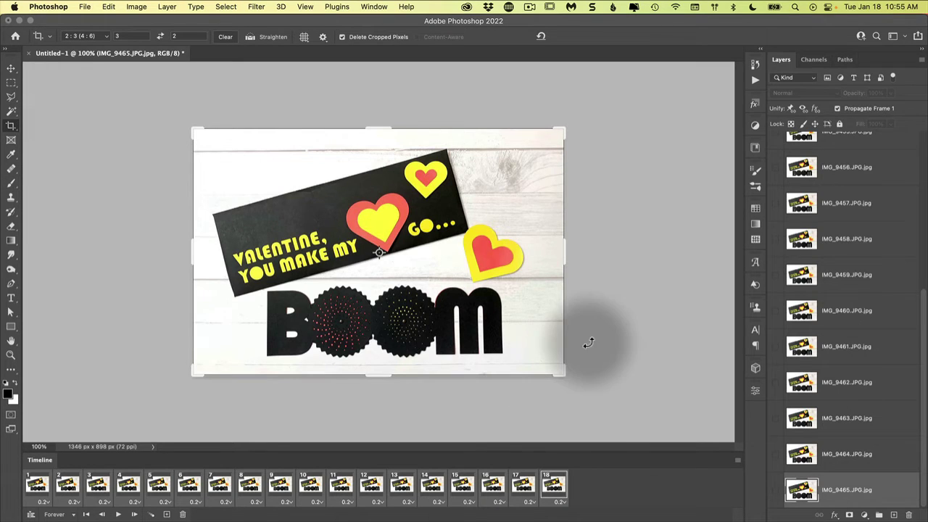
pyautogui.moveTo(562, 129); pyautogui.dragTo(559, 137)
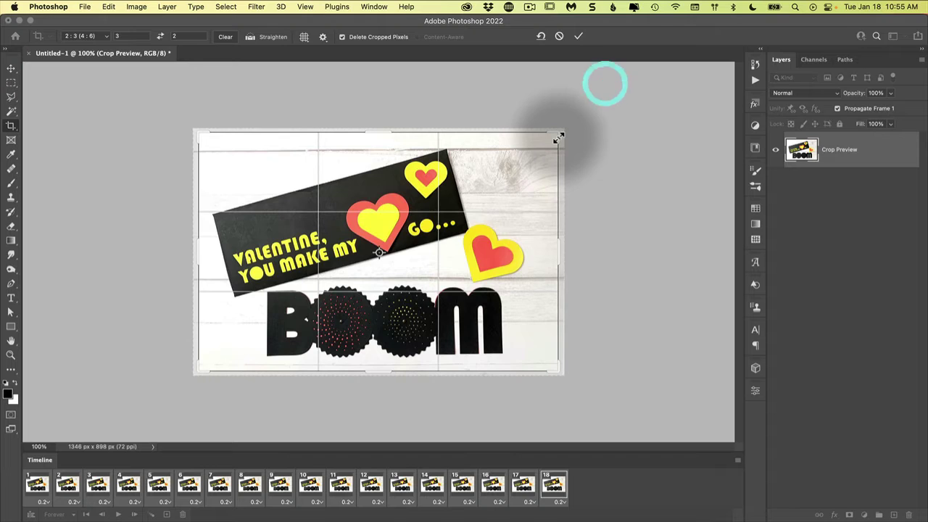
pyautogui.click(578, 32)
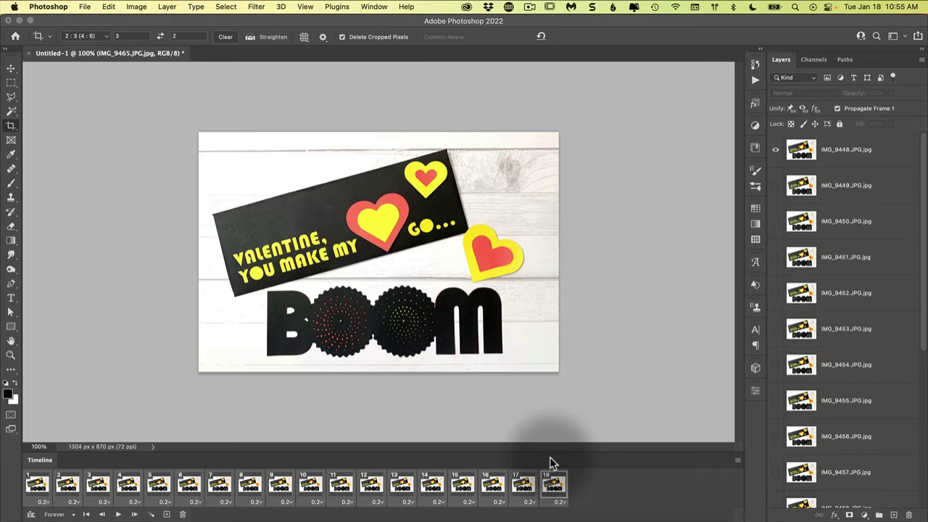
# - Copy the Props group from props.psd into Untitled-1 and move it to the top of the layers
pyautogui.click(374, 6)
pyautogui.click(374, 444)
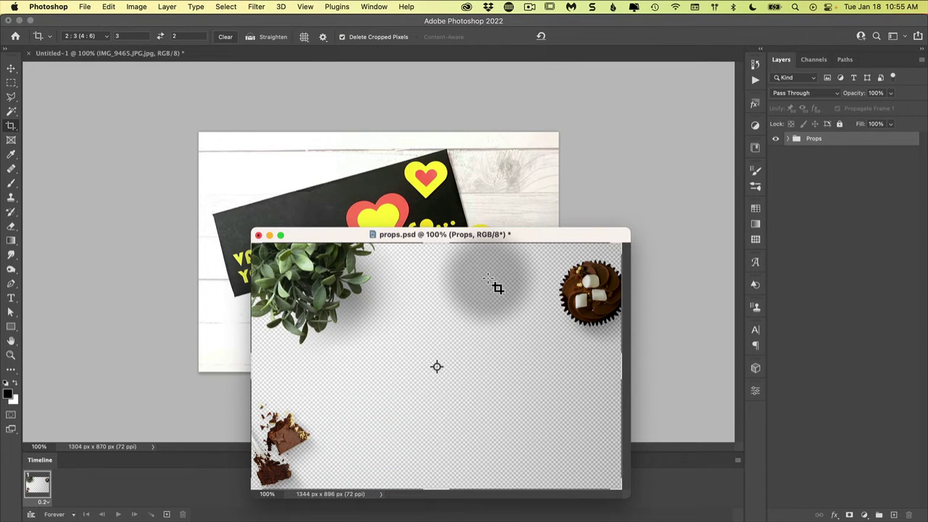
pyautogui.press('v')
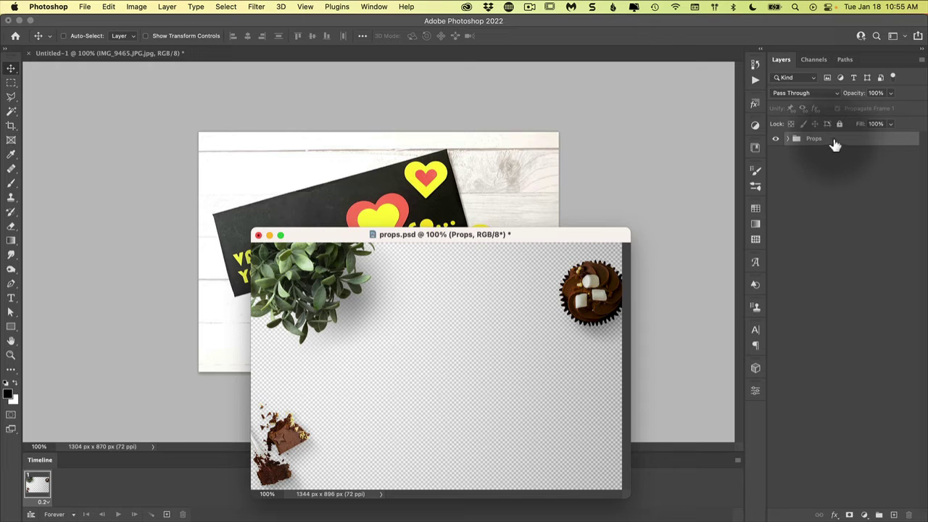
pyautogui.moveTo(835, 144); pyautogui.dragTo(585, 179)
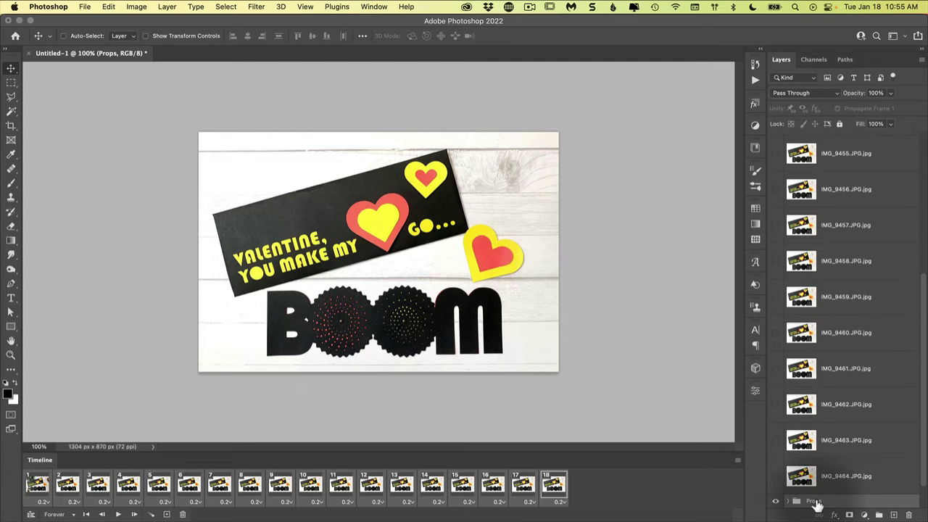
pyautogui.scroll(-1, 829, 480)
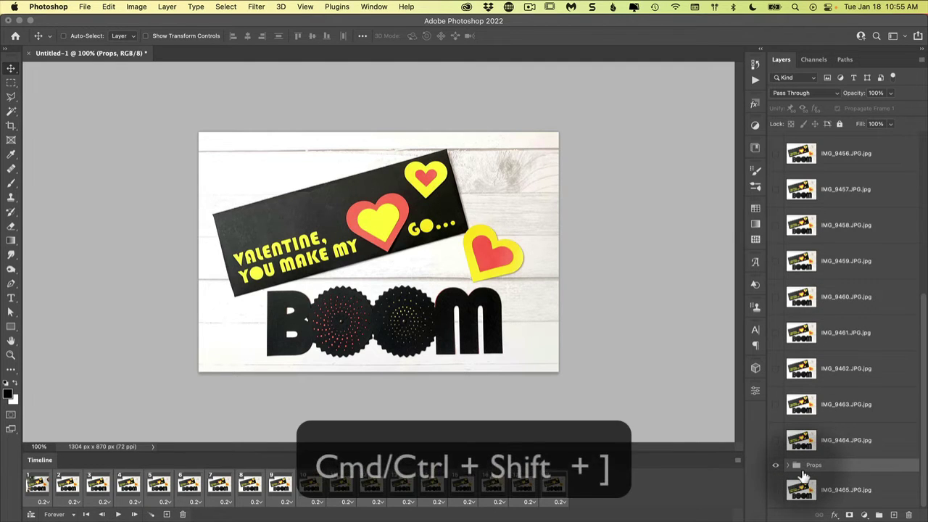
pyautogui.press('super+shift+bracketright')
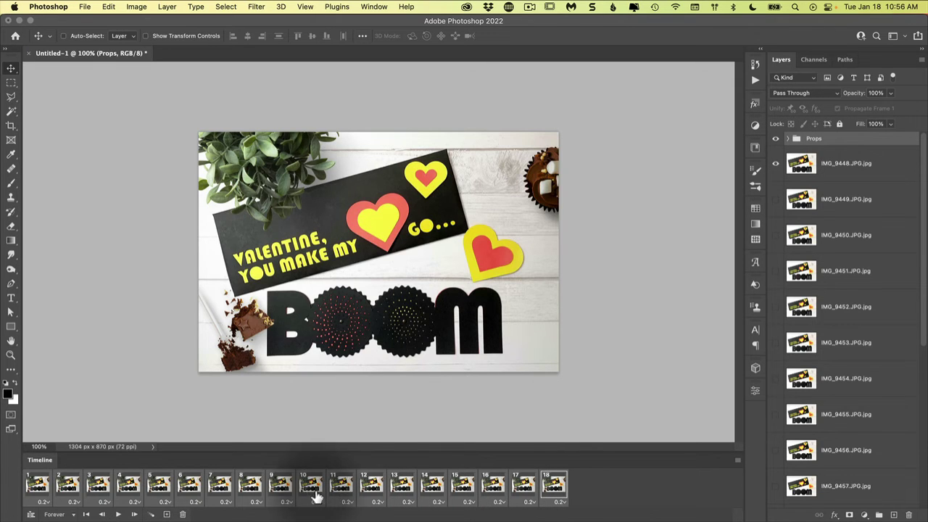
pyautogui.click(40, 486)
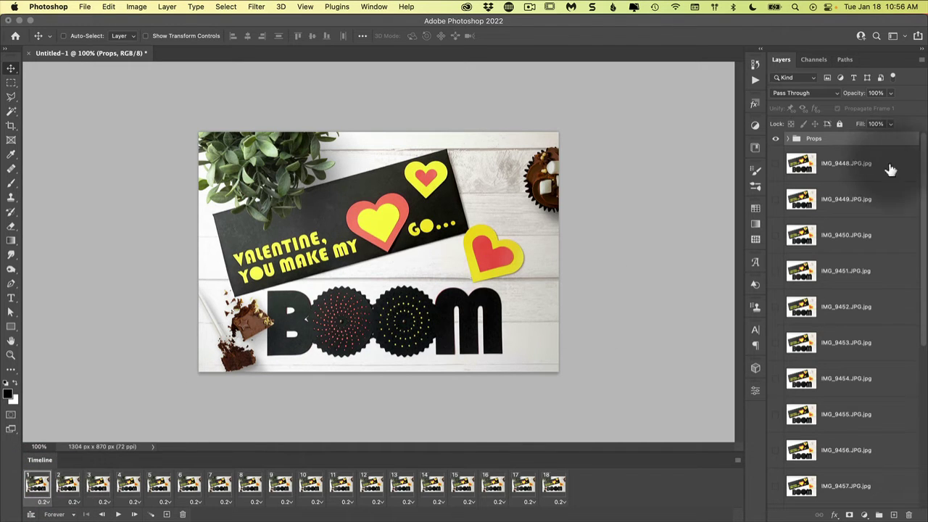
pyautogui.scroll(-1, 823, 363)
pyautogui.scroll(-8, 823, 363)
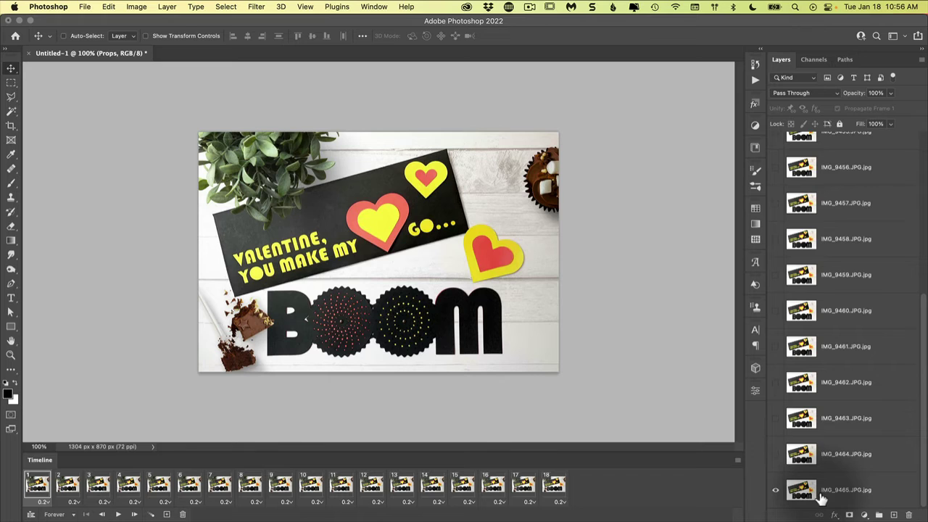
pyautogui.scroll(8, 828, 435)
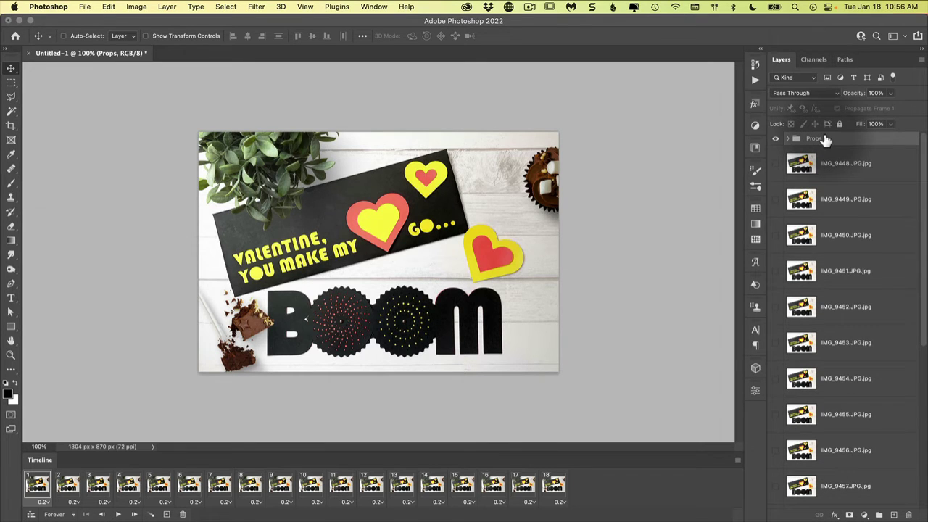
pyautogui.scroll(-8, 835, 303)
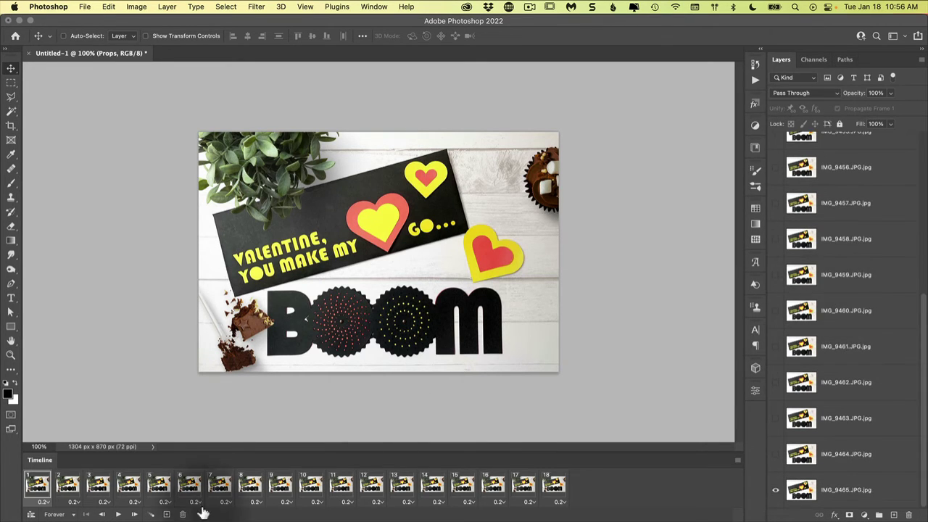
pyautogui.click(65, 484)
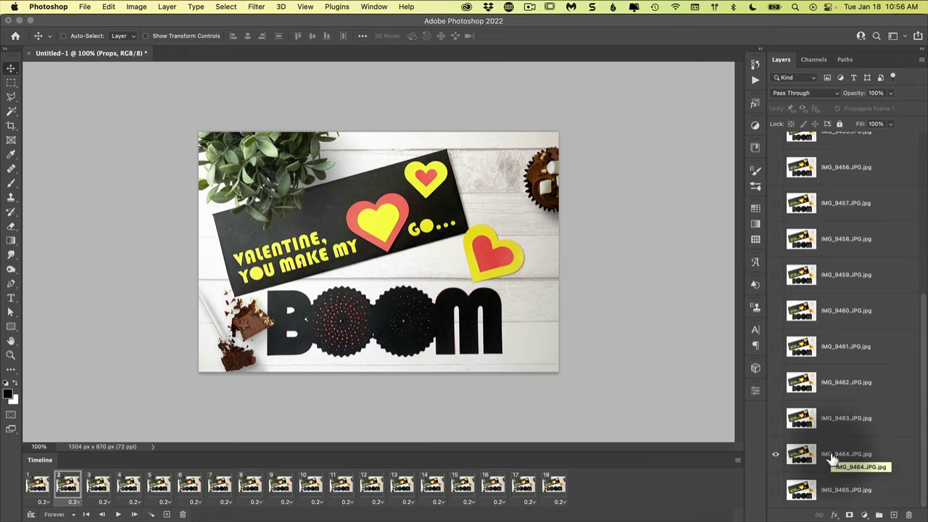
pyautogui.scroll(8, 832, 457)
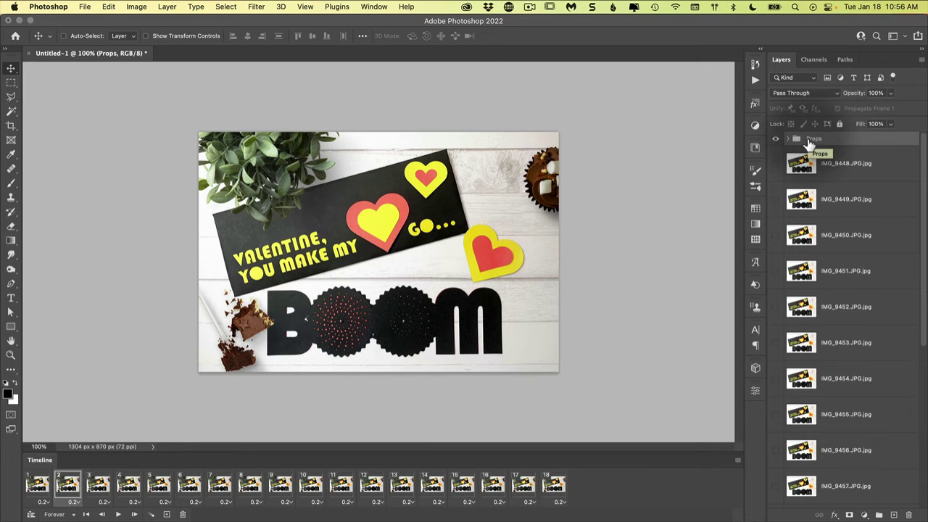
pyautogui.scroll(-3, 815, 390)
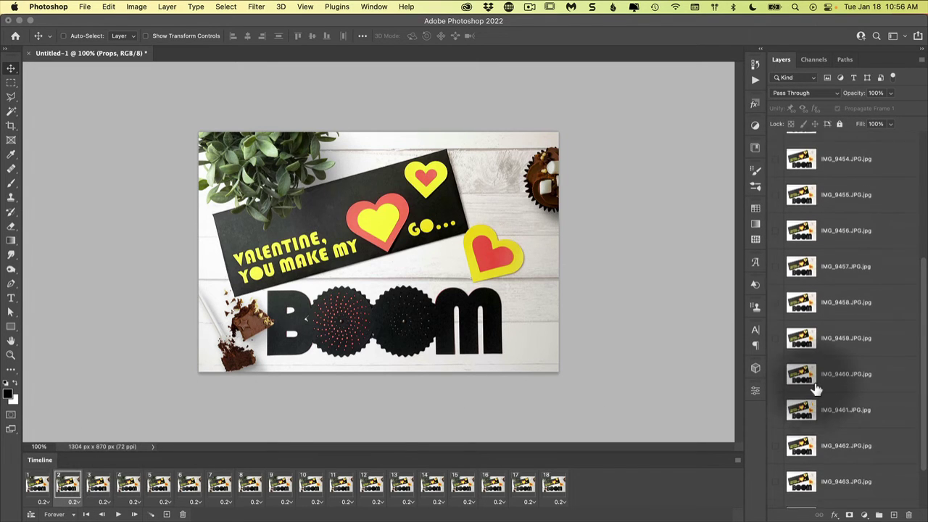
pyautogui.scroll(-1, 815, 389)
pyautogui.click(128, 483)
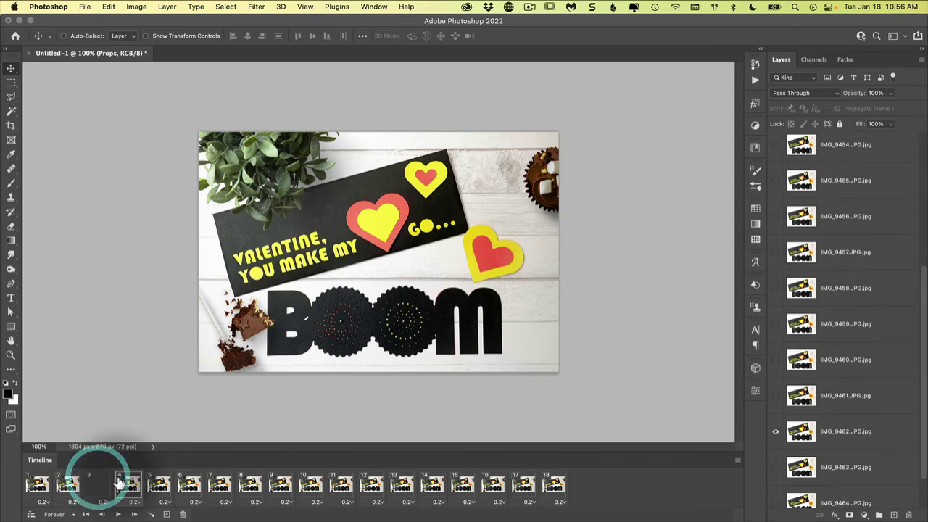
pyautogui.click(154, 484)
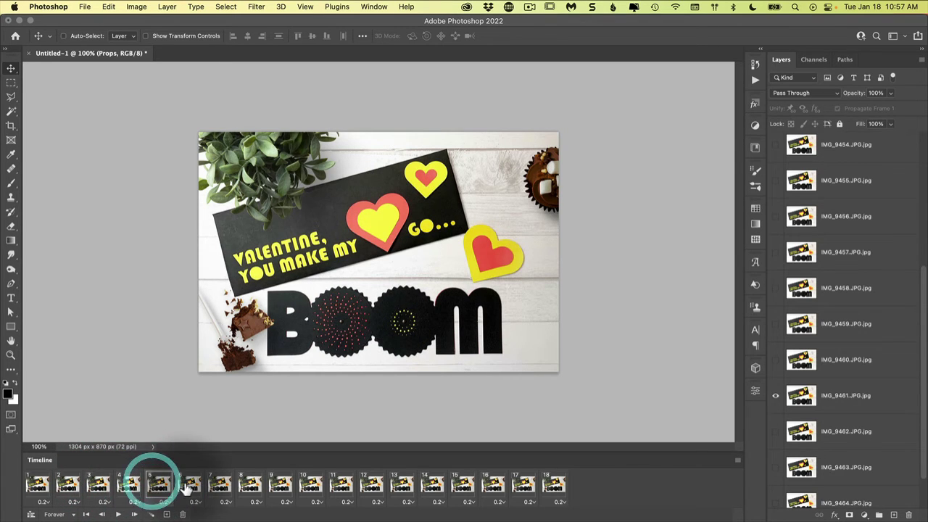
pyautogui.click(185, 486)
pyautogui.click(216, 486)
pyautogui.click(250, 487)
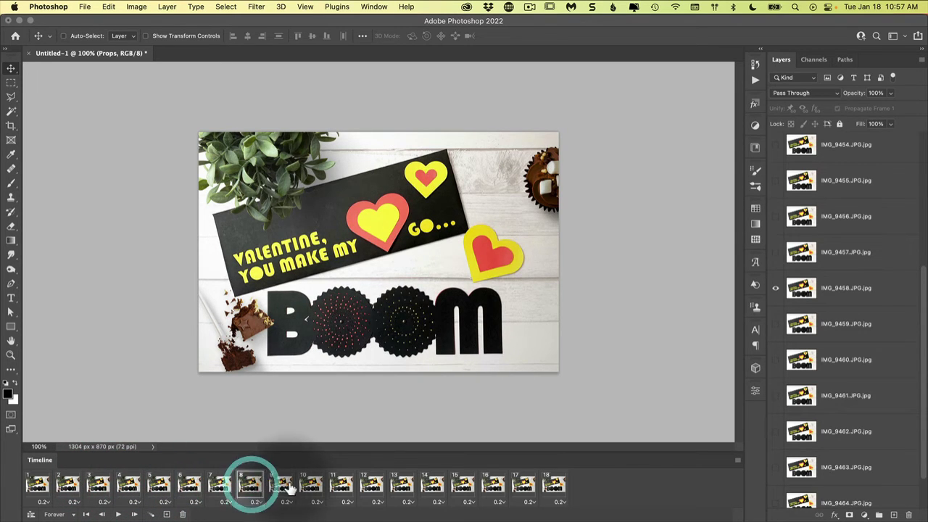
pyautogui.click(281, 486)
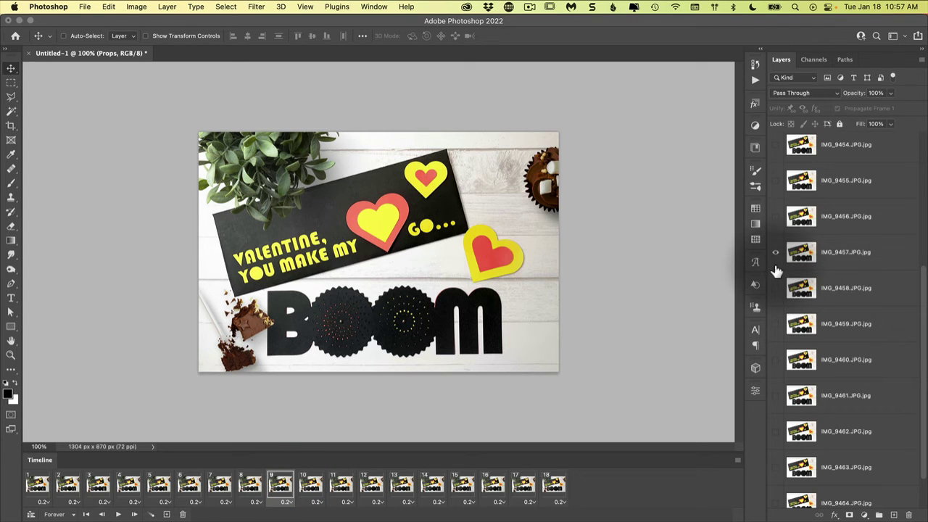
pyautogui.scroll(5, 822, 264)
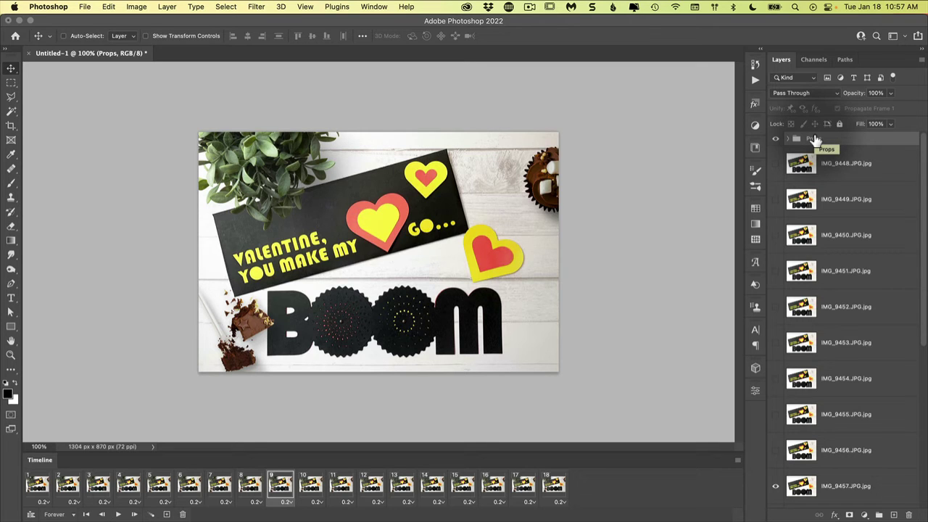
# - In Save for Web (Legacy), set the export width to 800 px (534 px high)
pyautogui.click(84, 6)
pyautogui.moveTo(134, 169)
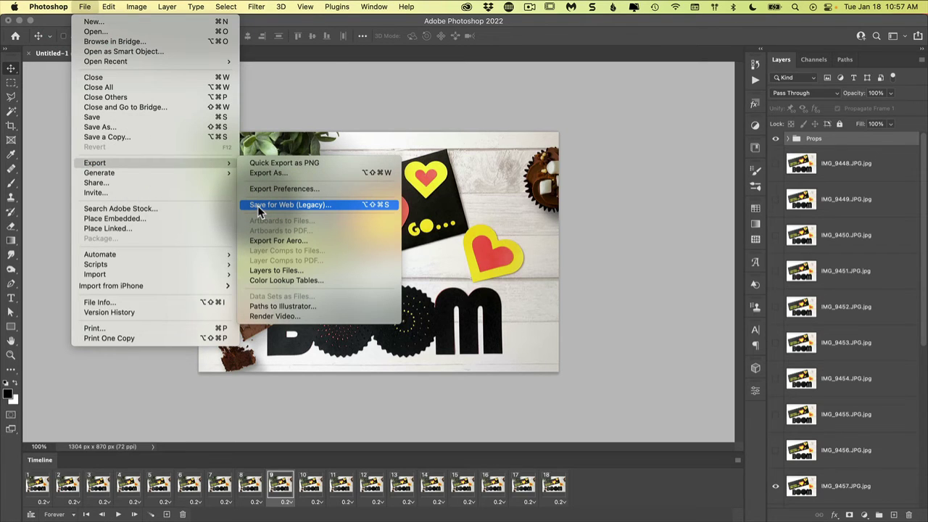
pyautogui.click(316, 205)
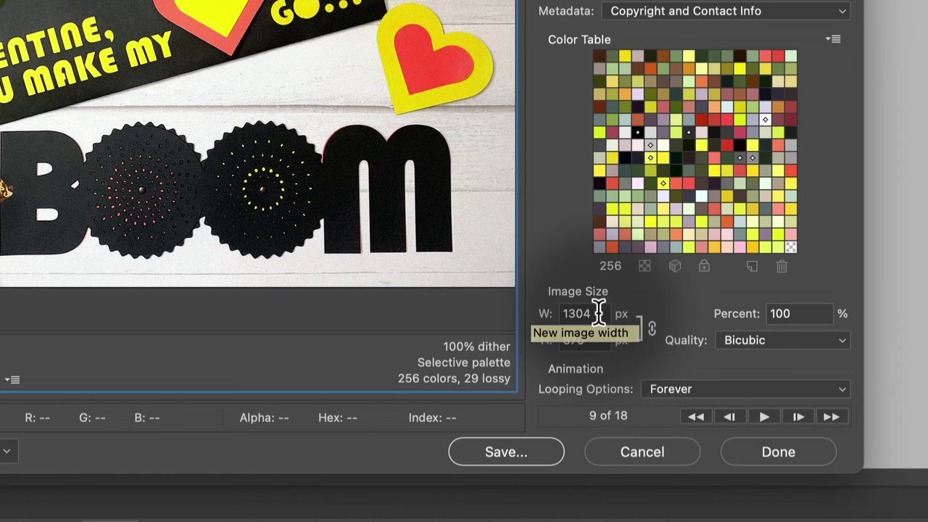
pyautogui.moveTo(598, 312); pyautogui.dragTo(460, 290)
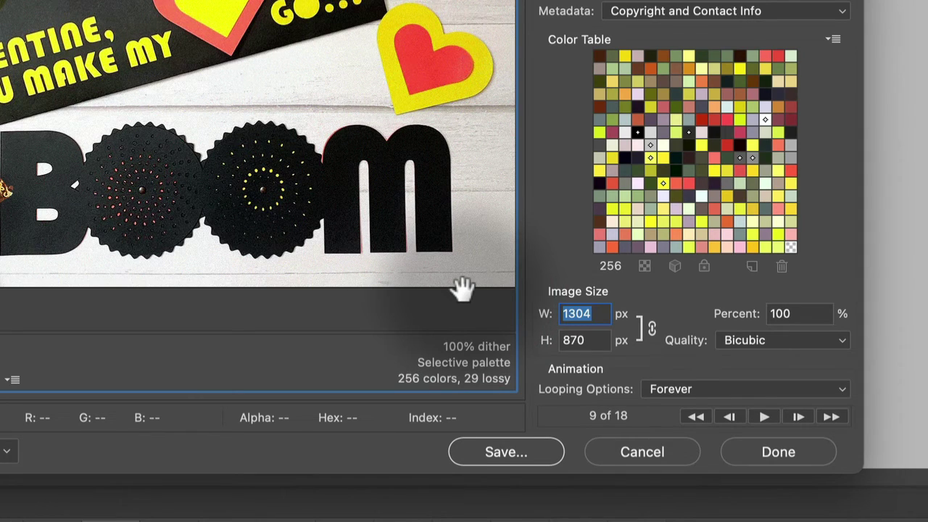
pyautogui.write('800')
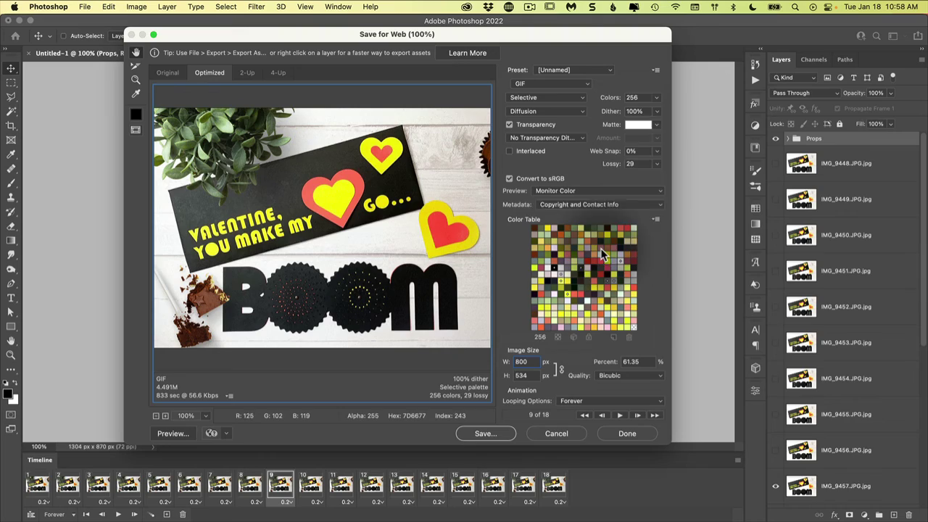
pyautogui.click(656, 163)
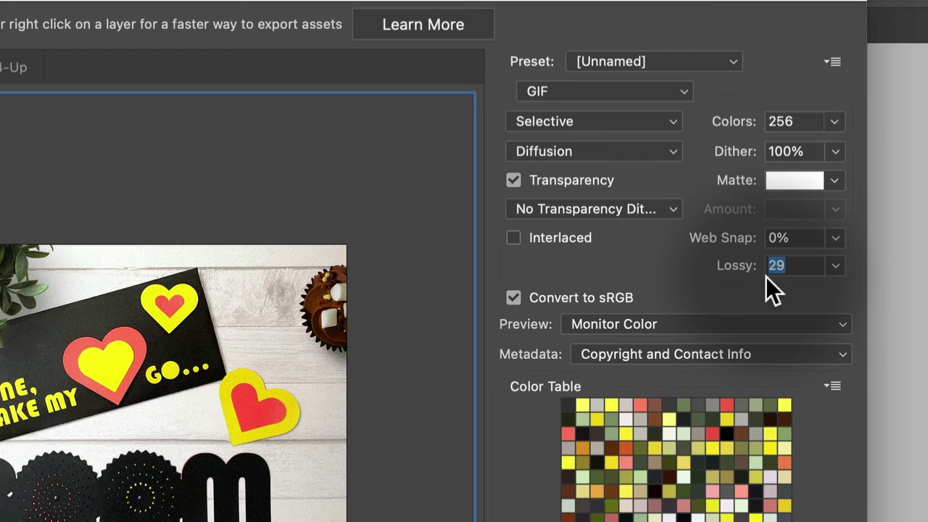
# - Set Lossy compression to 45 and keep Looping Options on Forever
pyautogui.click(836, 265)
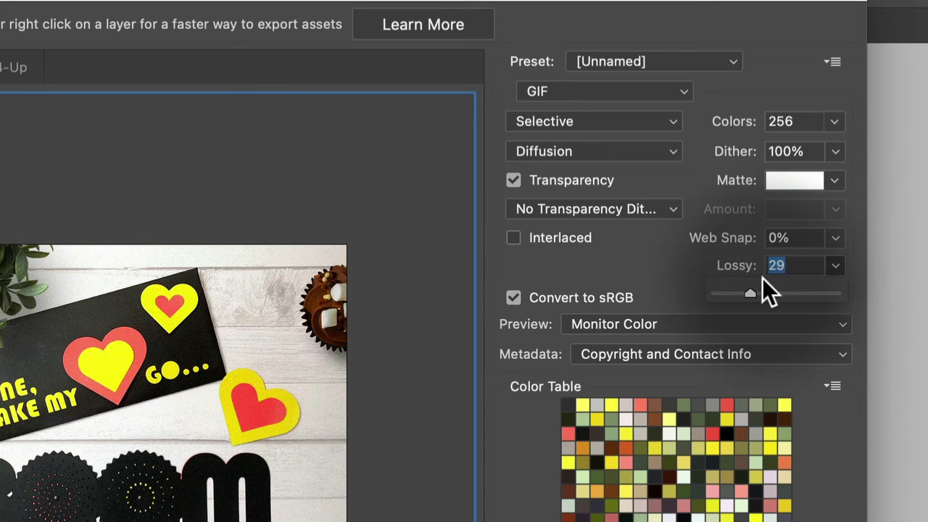
pyautogui.moveTo(751, 292); pyautogui.dragTo(804, 299)
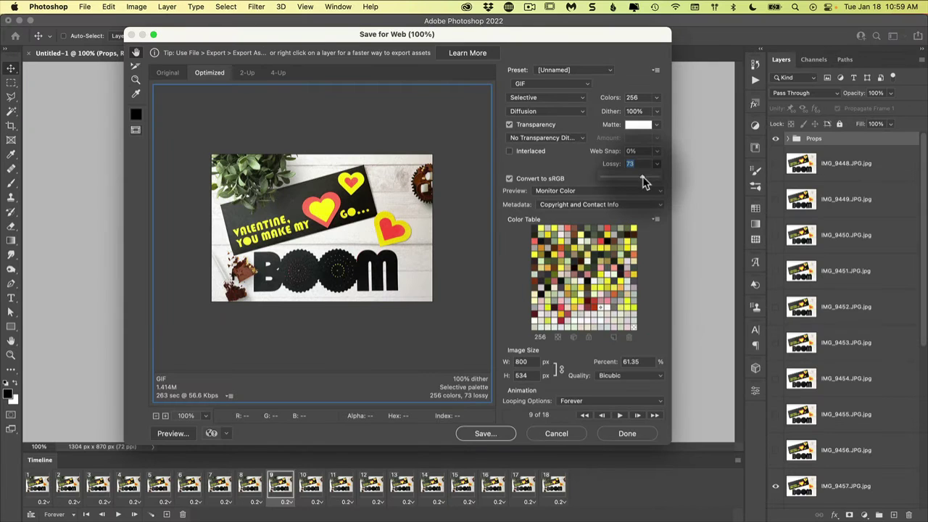
pyautogui.moveTo(642, 178); pyautogui.dragTo(613, 184)
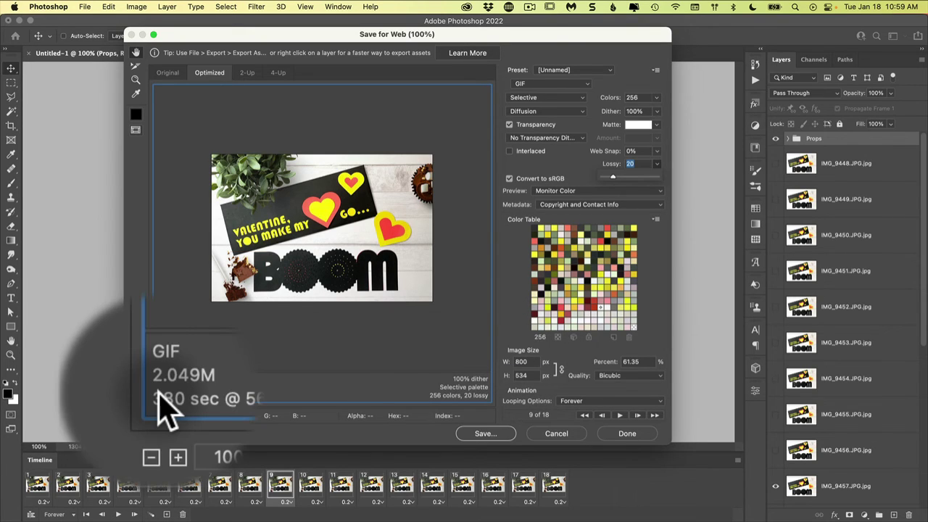
pyautogui.click(657, 164)
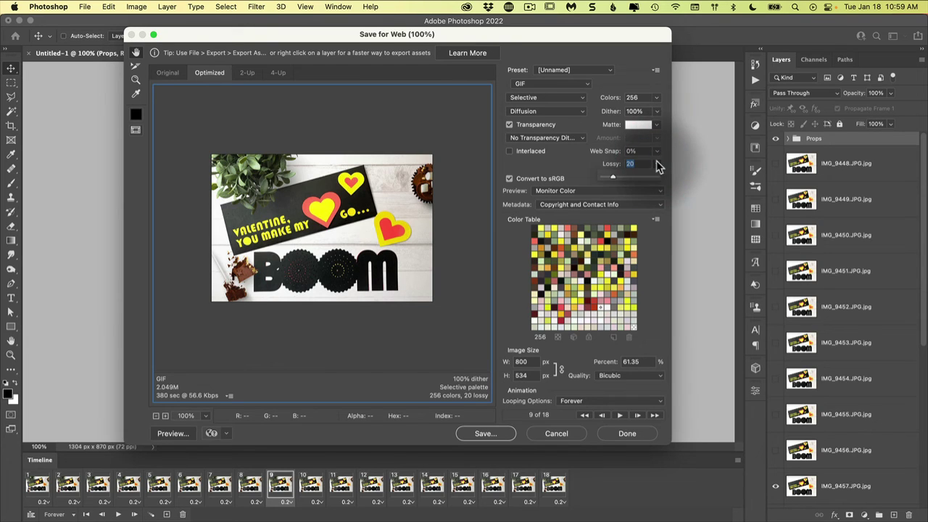
pyautogui.moveTo(621, 176); pyautogui.dragTo(628, 177)
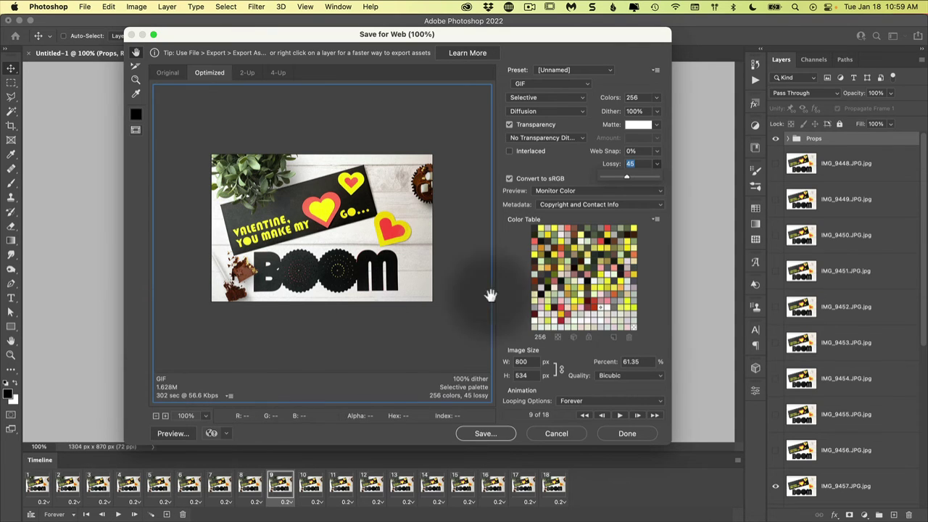
pyautogui.click(579, 401)
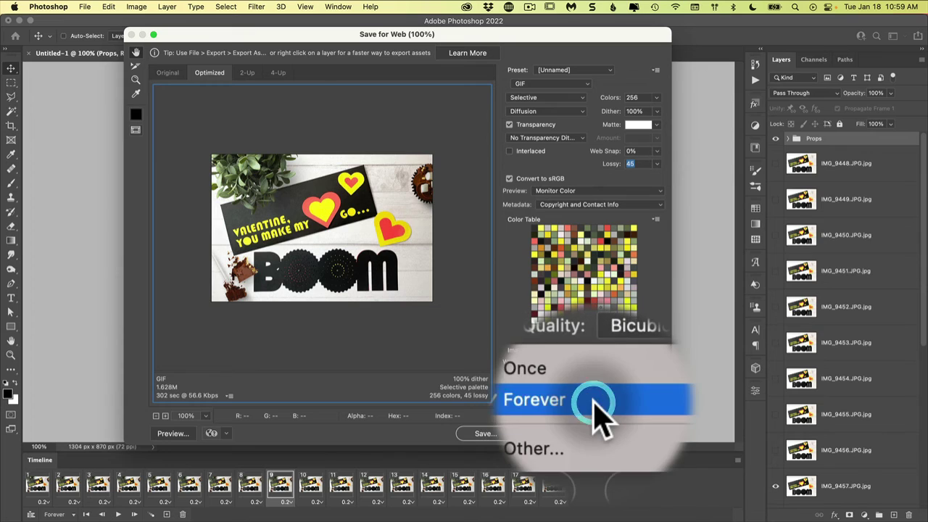
pyautogui.click(578, 401)
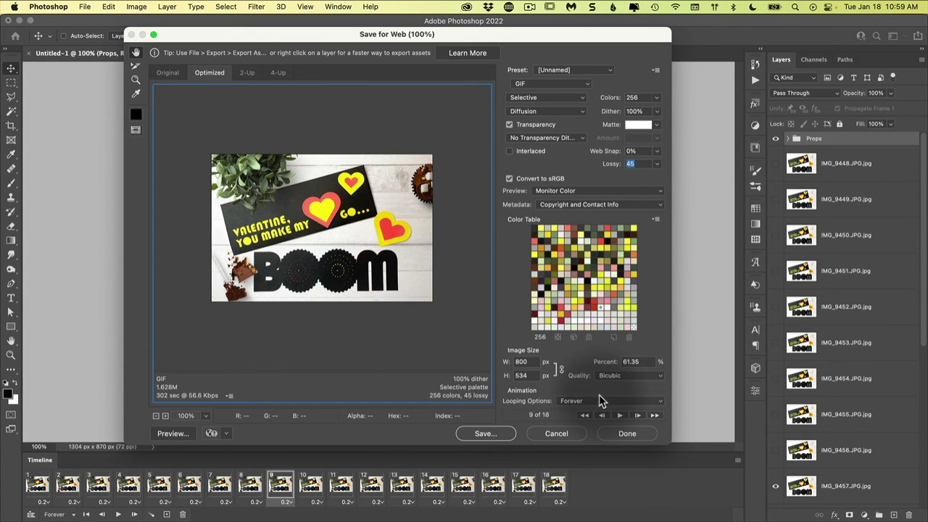
# - Save the optimized GIF as output.gif
pyautogui.click(490, 436)
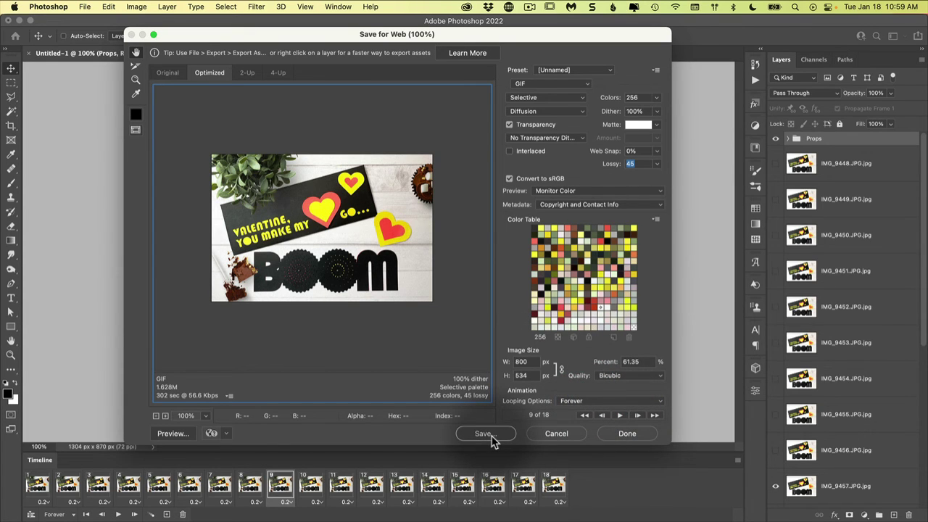
pyautogui.write('o')
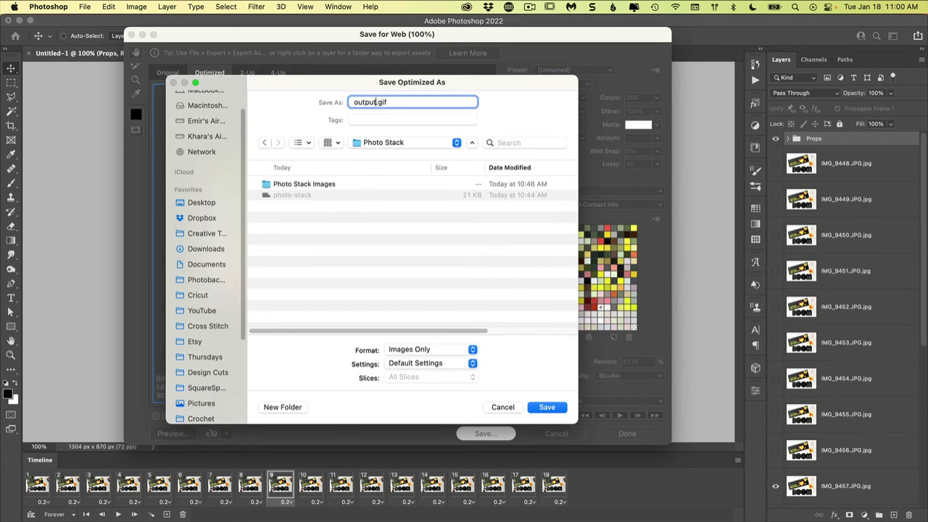
pyautogui.write('utput')
pyautogui.click(548, 407)
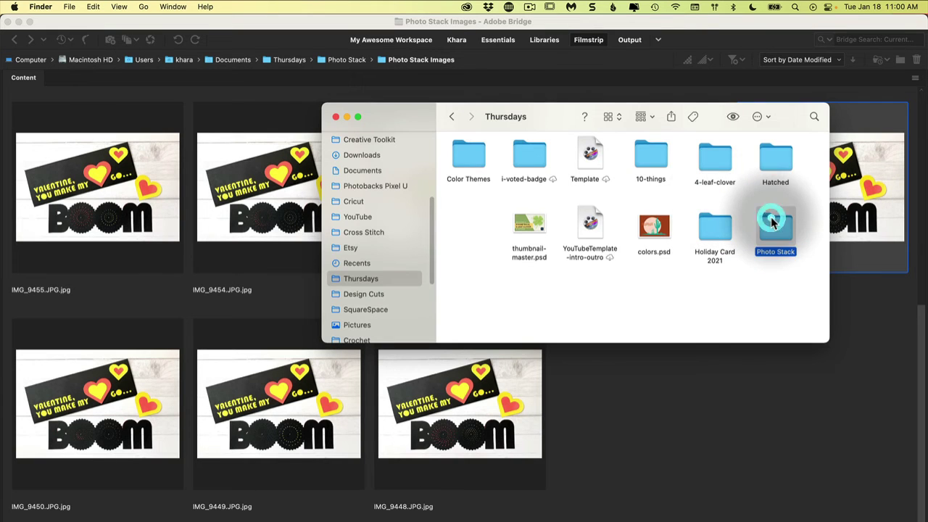
# - Quick Look output.gif in the Photo Stack folder to watch the animation play
pyautogui.doubleClick(773, 207)
pyautogui.click(471, 161)
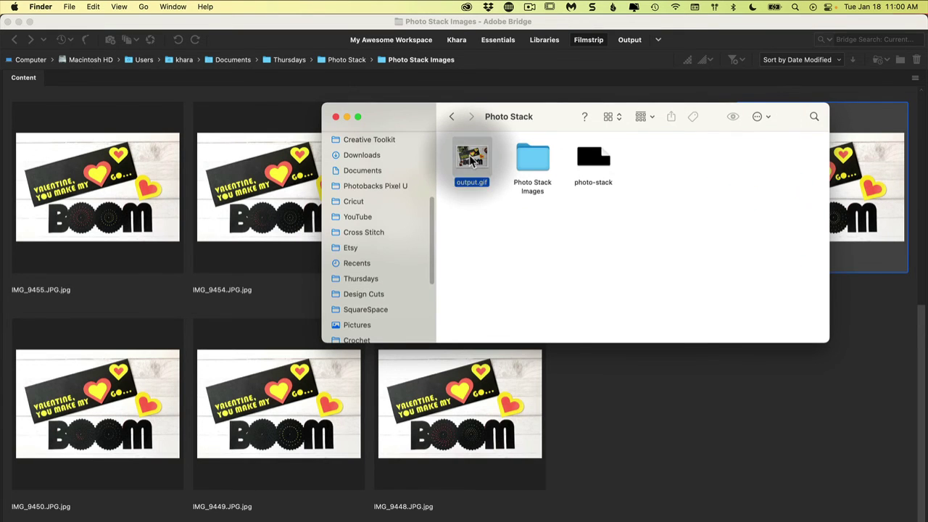
pyautogui.press('space')
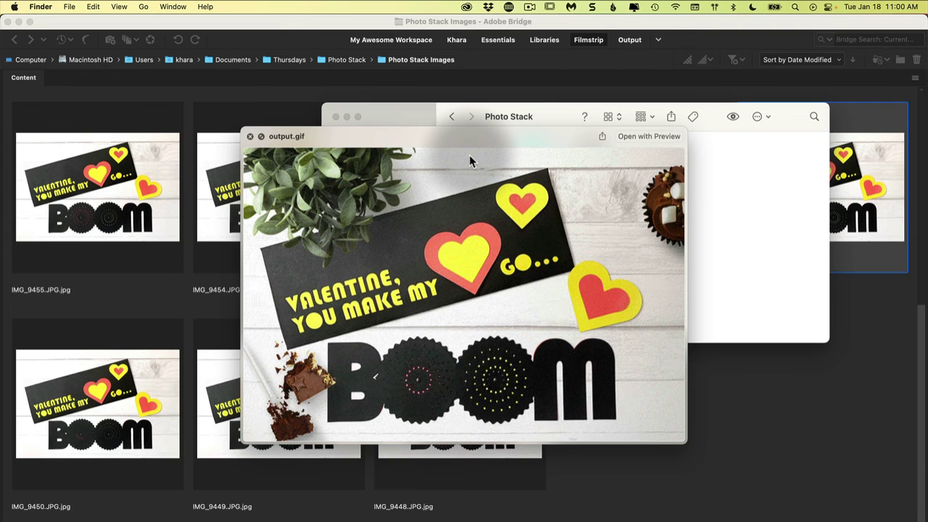